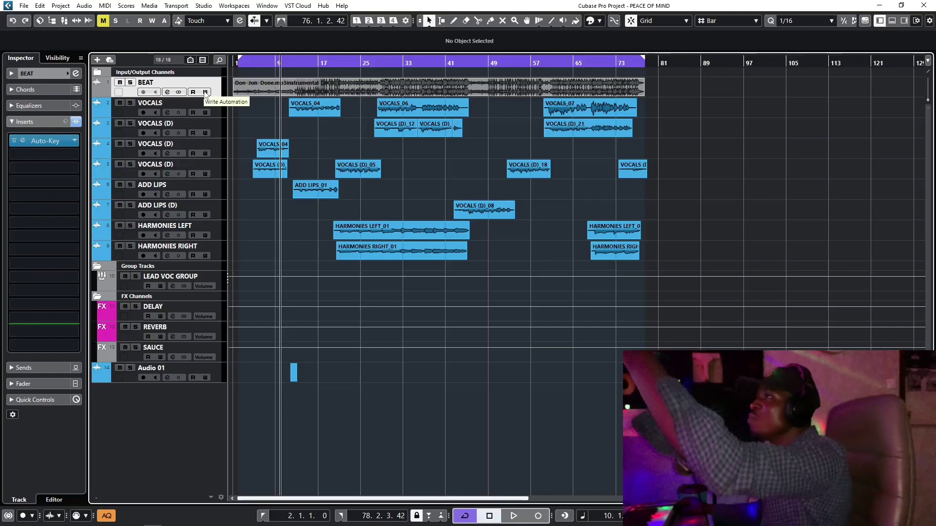
Lower the BEAT track's Inspector volume to -6 dB, then select the VOCALS track.
click(65, 78)
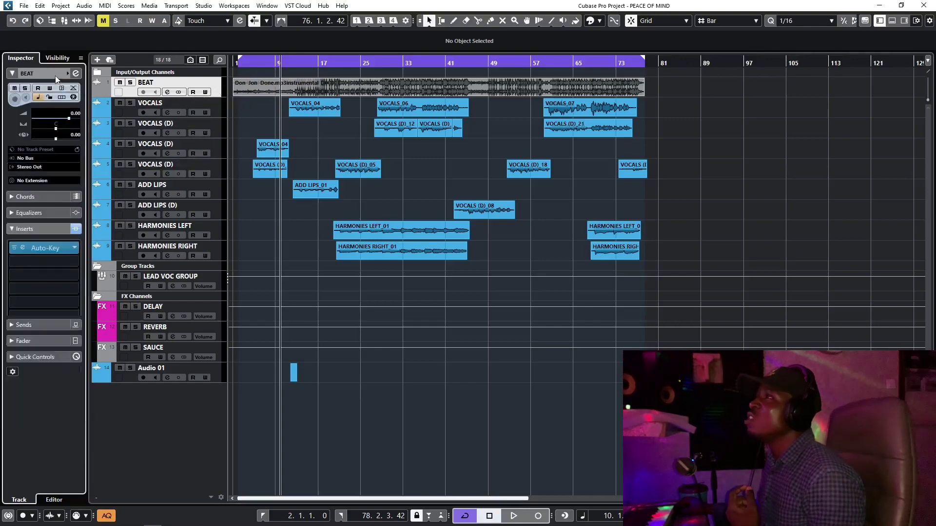
double_click(74, 112)
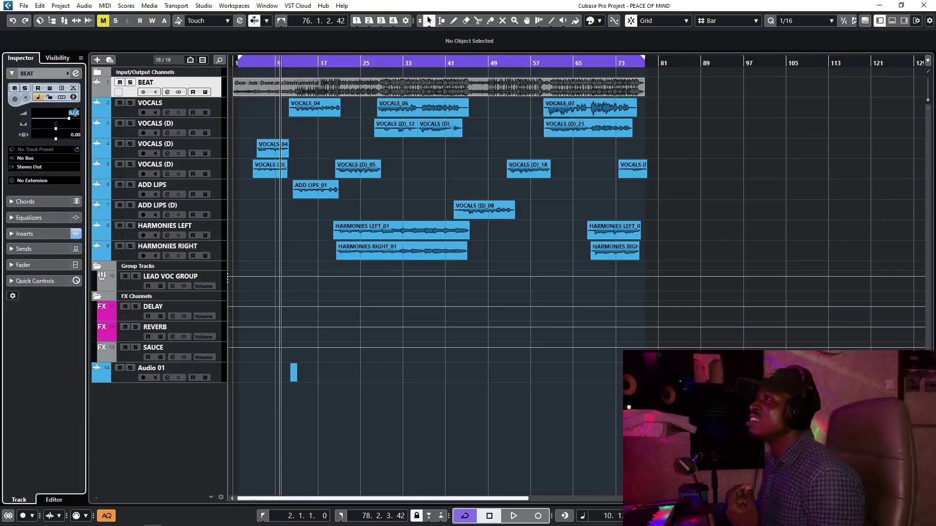
key(BackSpace)
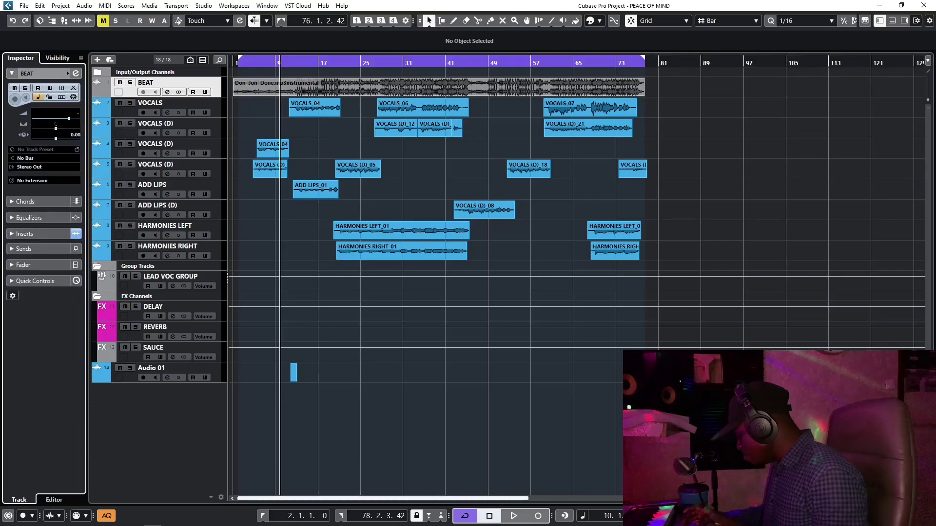
text(-6)
key(Return)
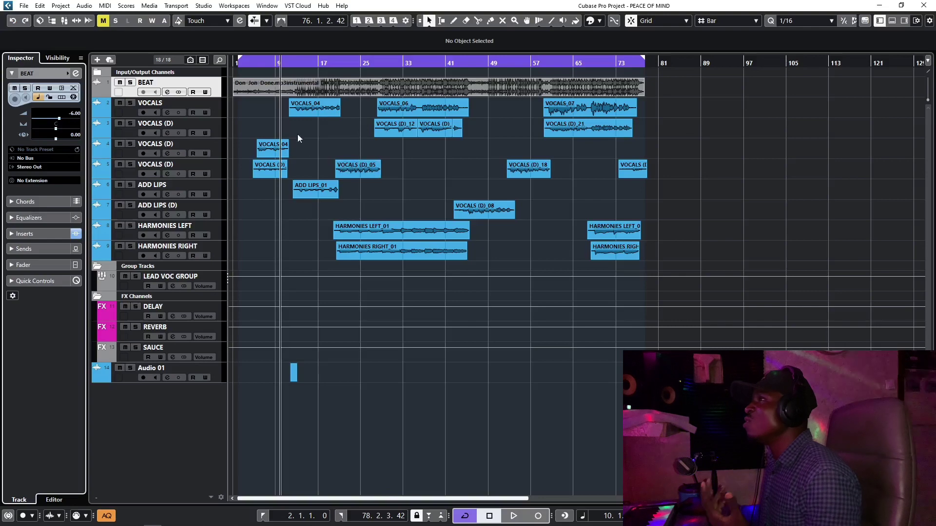
click(217, 107)
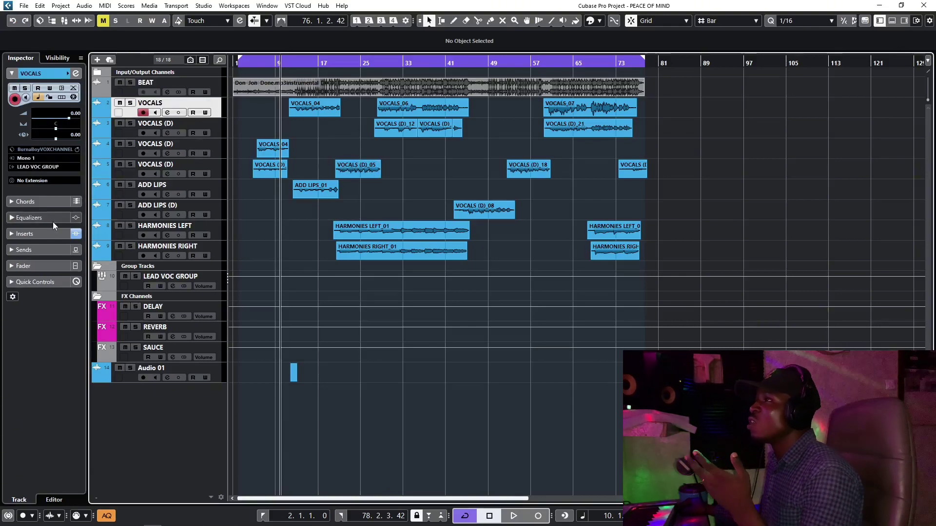
Show the VOCALS inserts and review, then close, the Auto-Tune Pro and C1 gate editors.
click(33, 234)
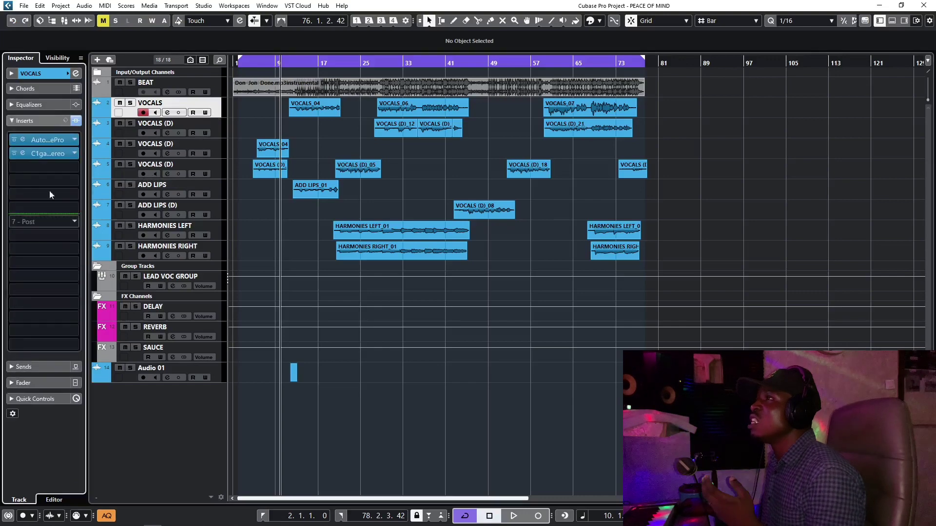
click(49, 139)
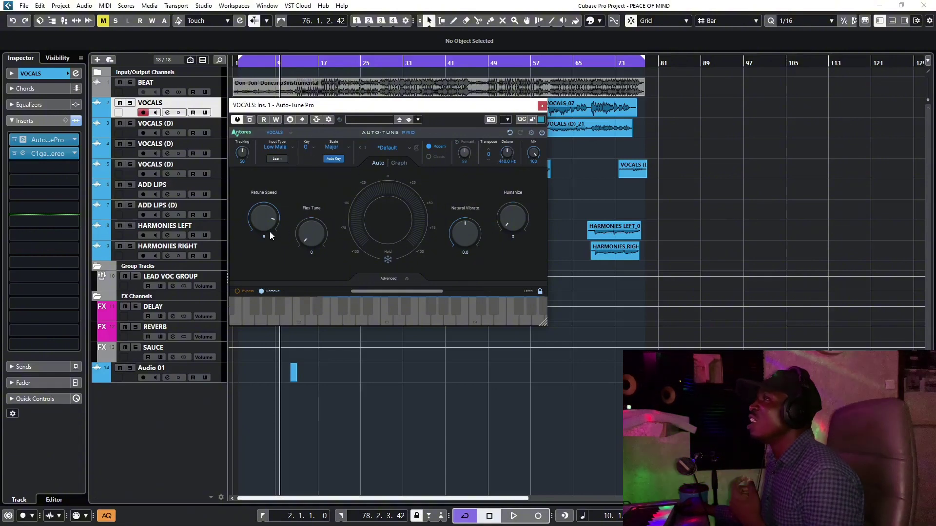
mouse_move(274, 227)
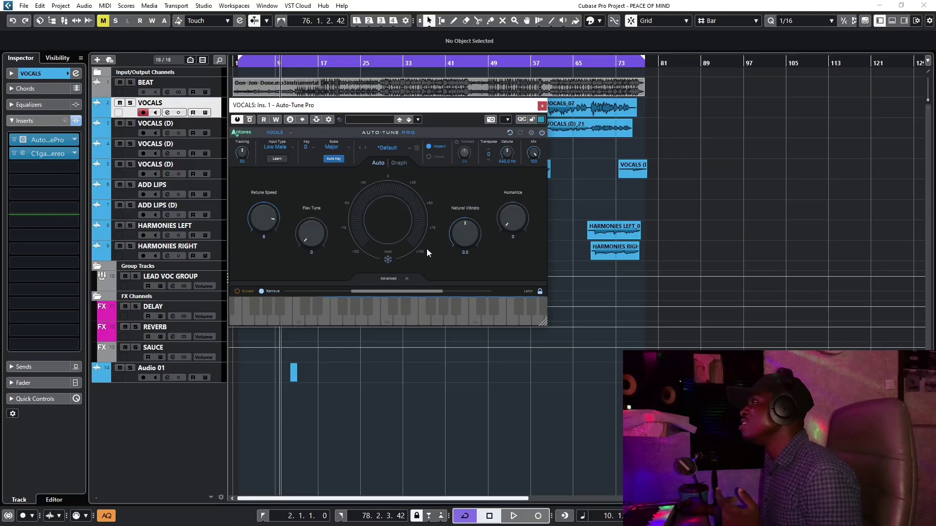
click(542, 106)
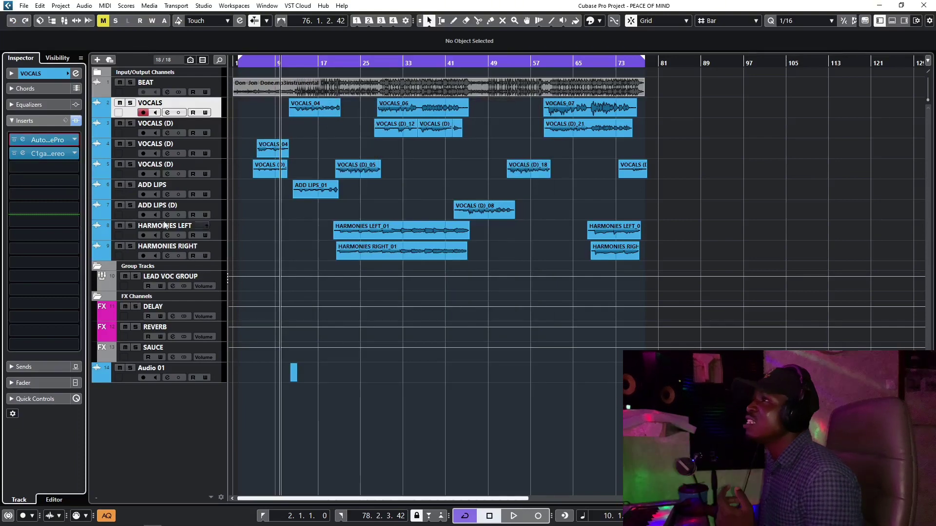
click(53, 154)
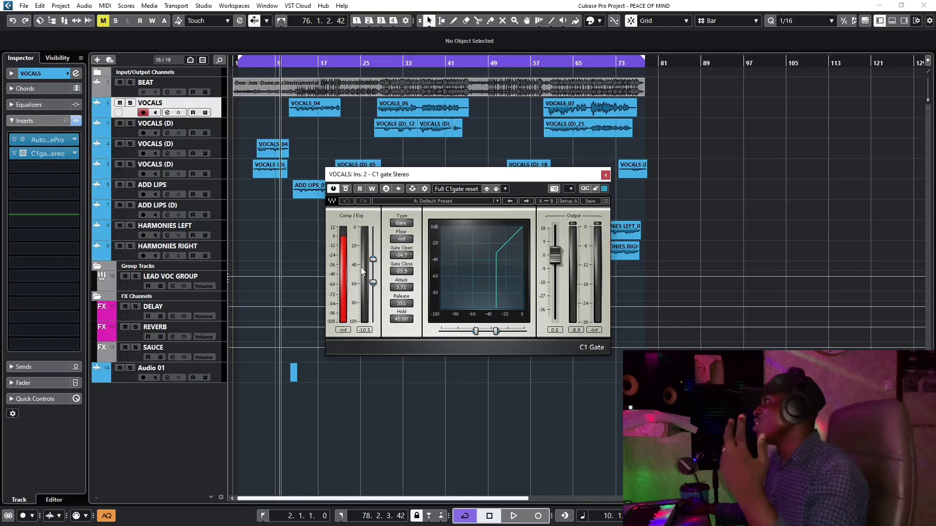
click(606, 175)
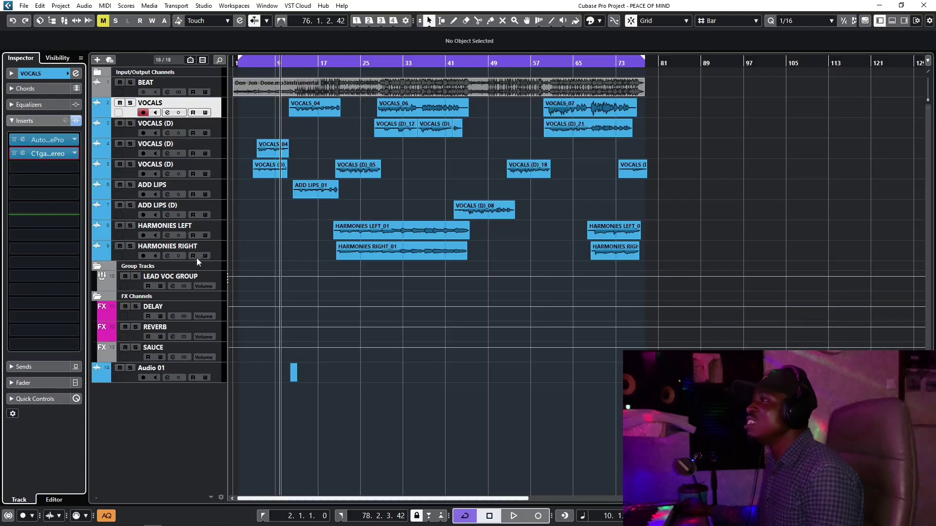
Select LEAD VOC GROUP, expand its Inserts, and bypass the entire insert chain.
click(216, 277)
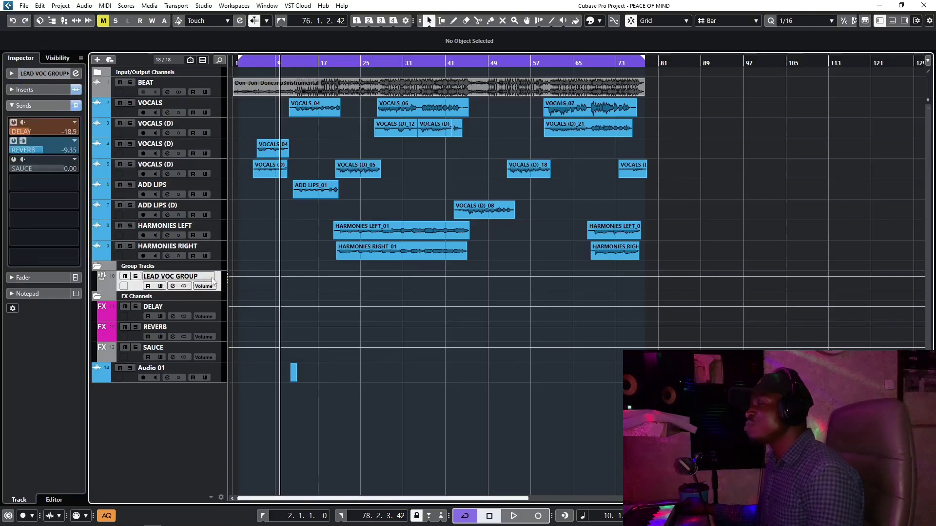
click(40, 90)
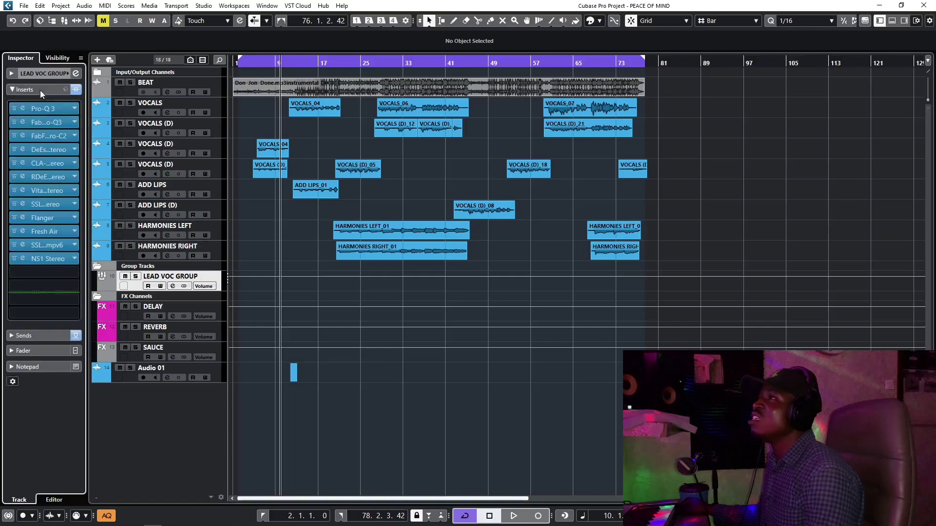
click(76, 90)
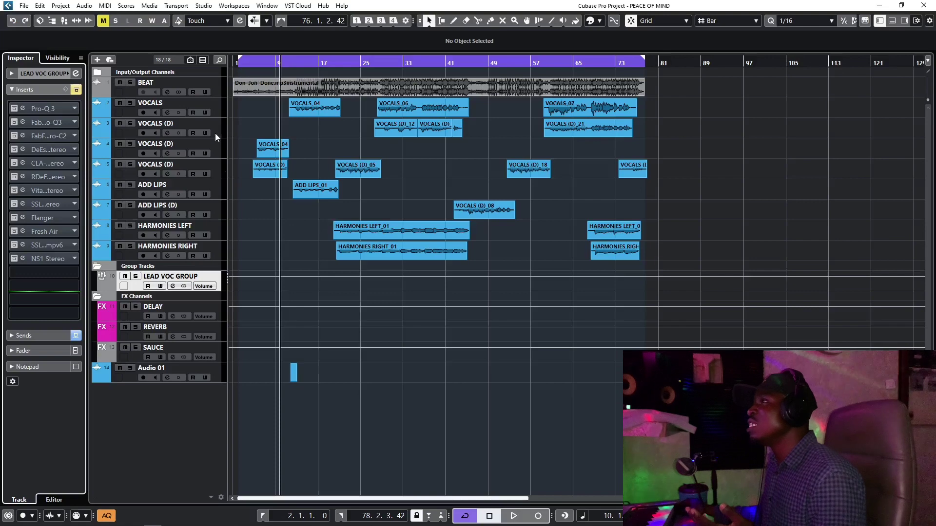
Set the locators to the VOCALS_04 clip, bars 11–21, and play from bar 12.
click(316, 116)
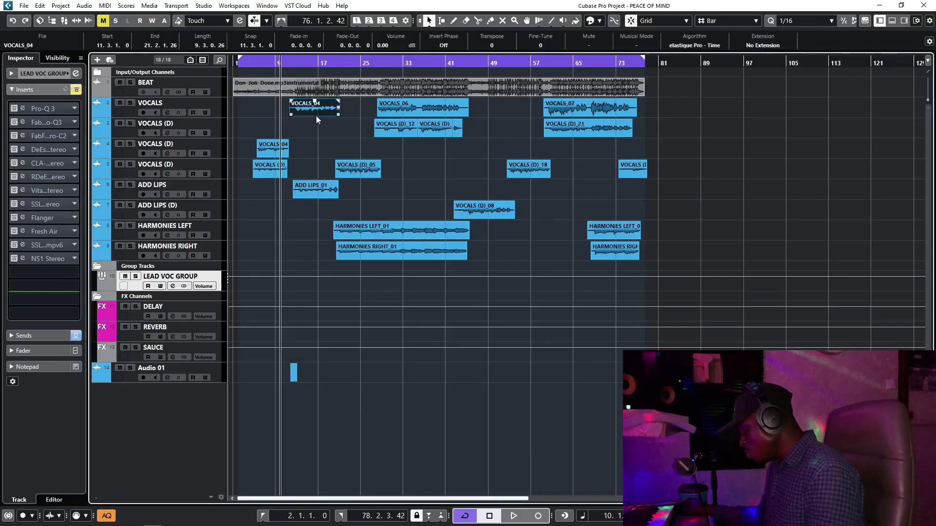
key(p)
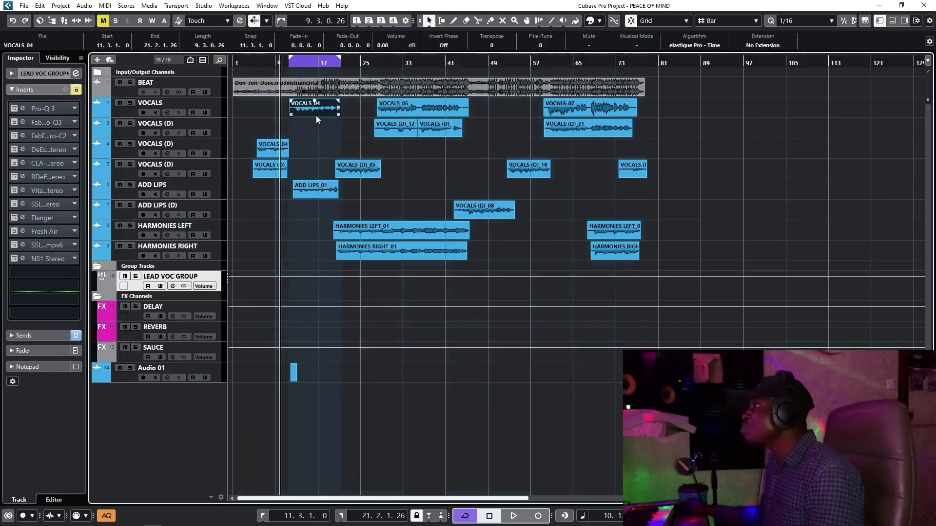
click(292, 65)
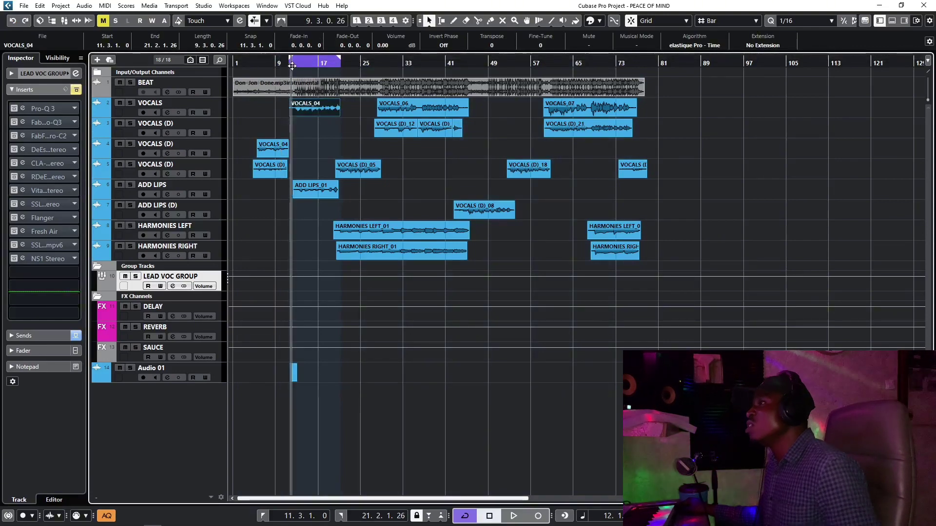
key(space)
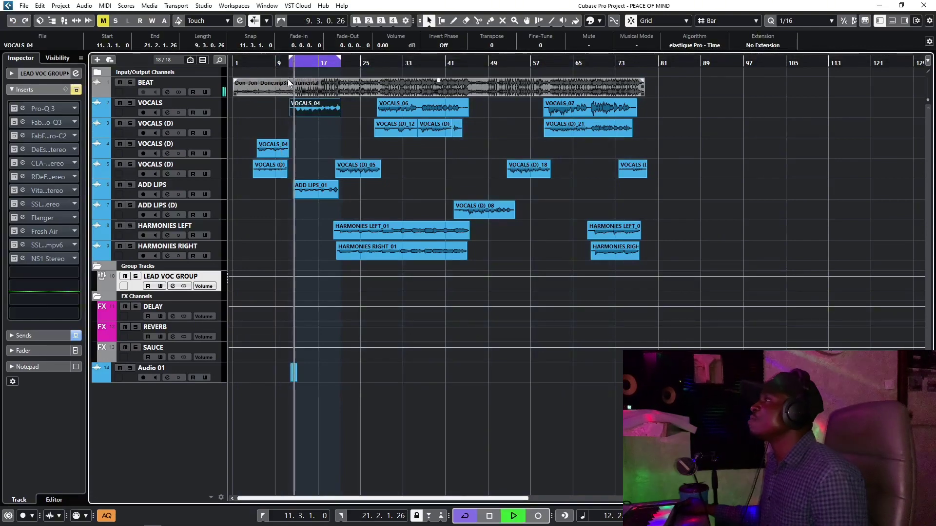
Review the first Pro-Q 3 (low cut, -2.05 dB at 450 Hz, +1.13 dB at 4760 Hz), then close it.
click(57, 109)
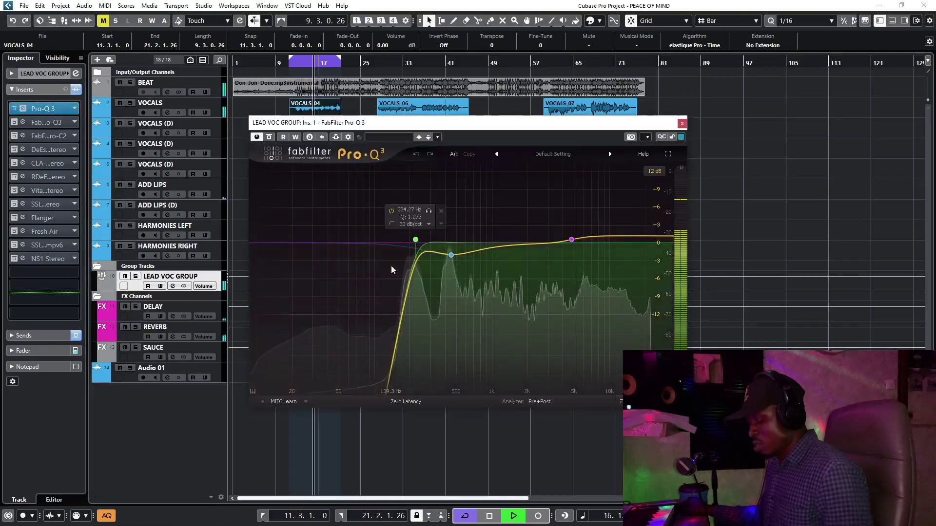
key(space)
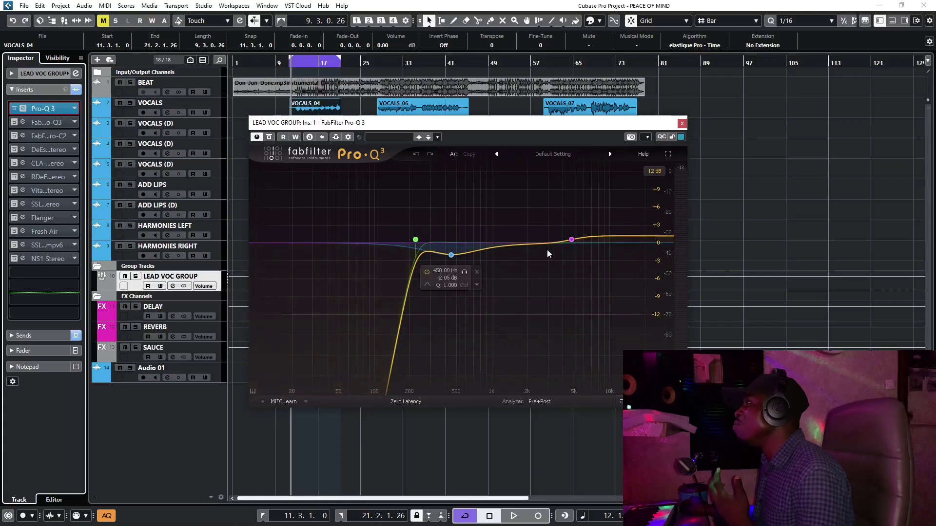
mouse_move(580, 251)
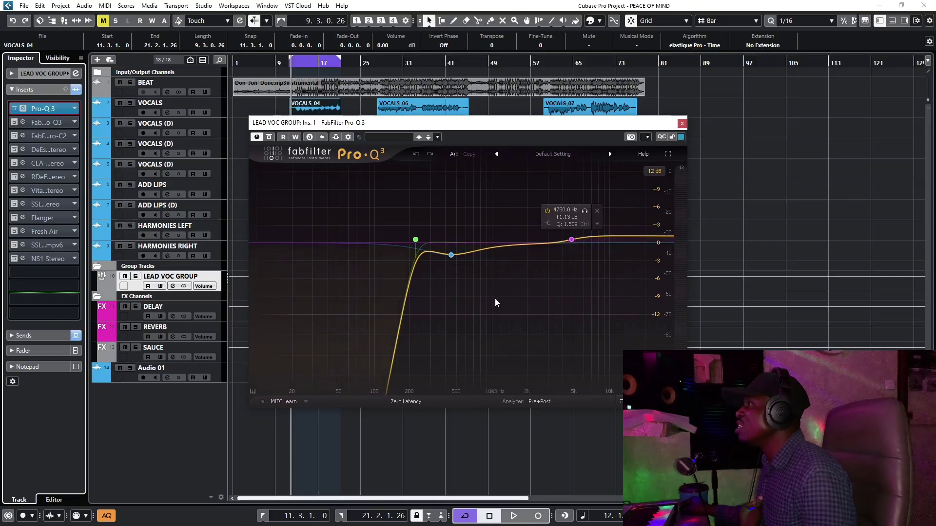
mouse_move(463, 256)
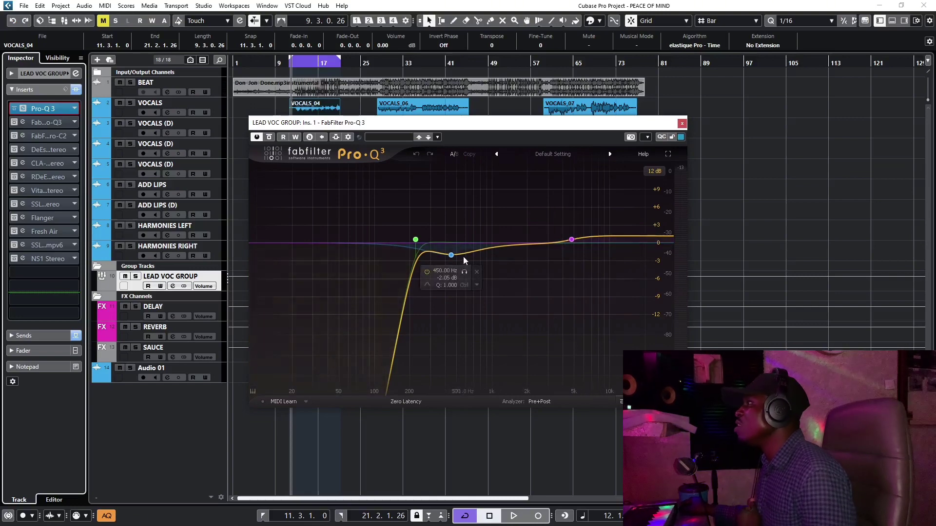
click(682, 124)
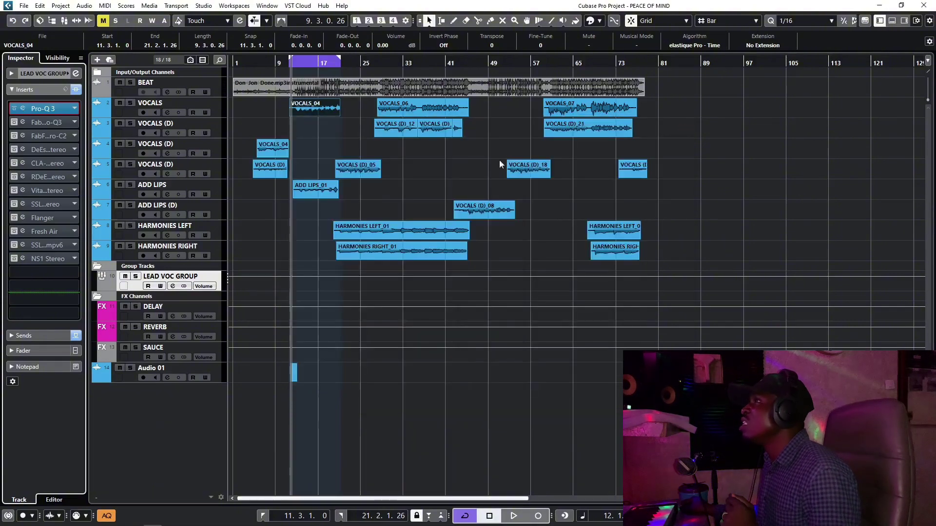
During playback, move the second Pro-Q 3's purple band to about 615 Hz, -2.56 dB.
click(19, 124)
click(56, 127)
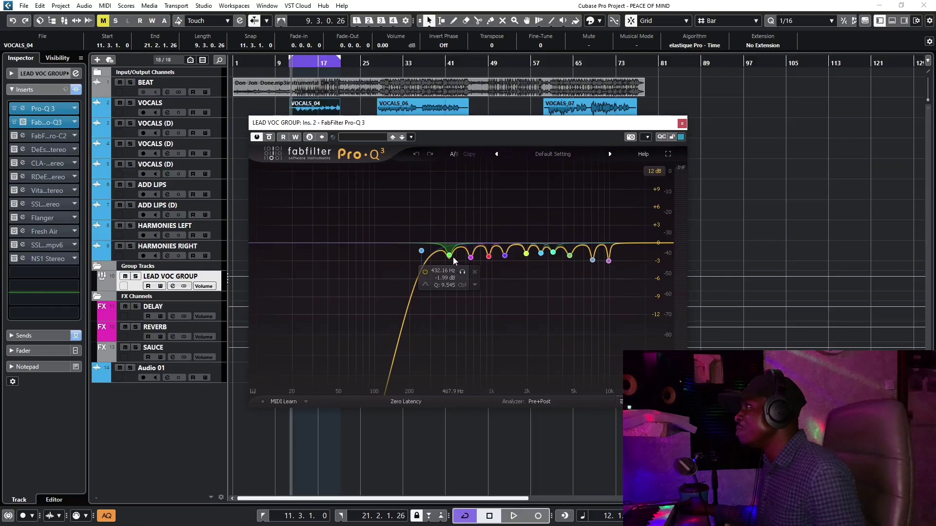
mouse_move(472, 263)
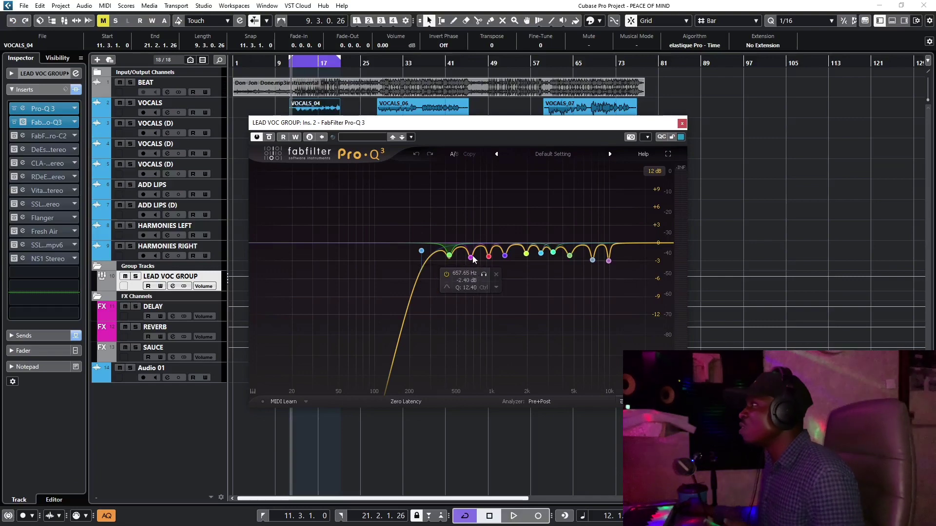
key(space)
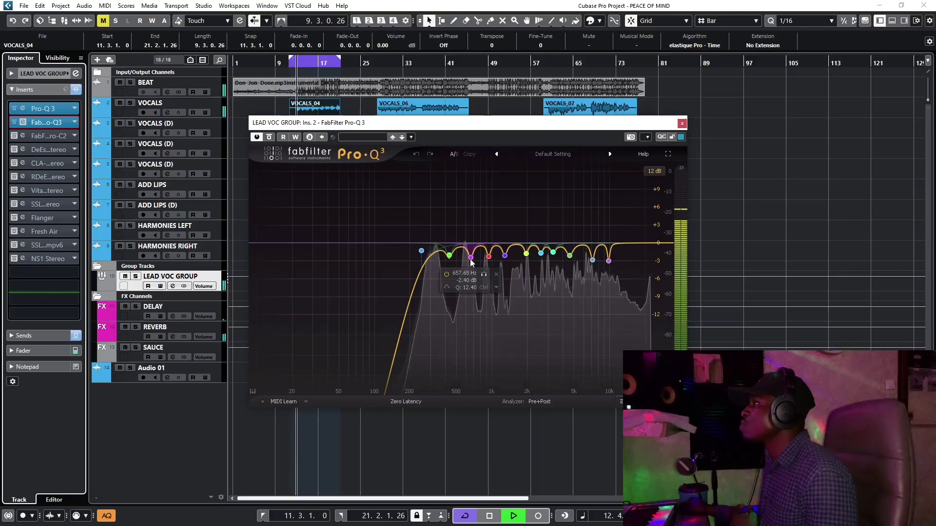
mouse_move(471, 257)
mouse_down()
mouse_move(456, 67)
mouse_move(599, 35)
mouse_move(587, 27)
mouse_move(511, 34)
mouse_move(474, 23)
mouse_move(461, 74)
mouse_move(476, 119)
mouse_move(471, 259)
mouse_up()
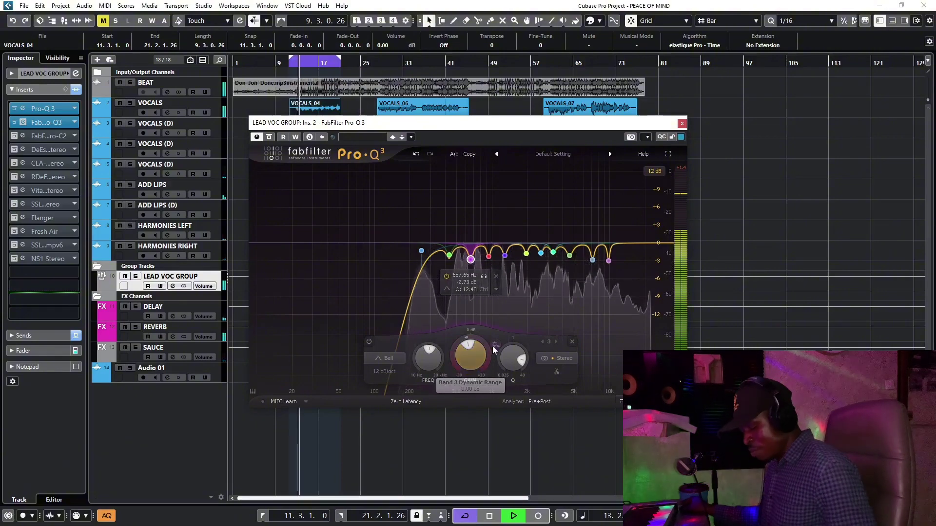
drag(472, 262, 469, 260)
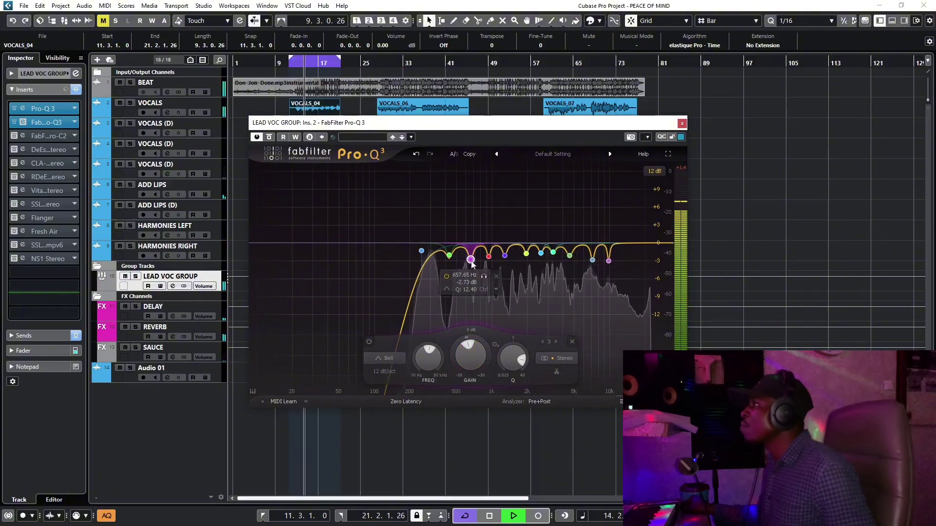
key(space)
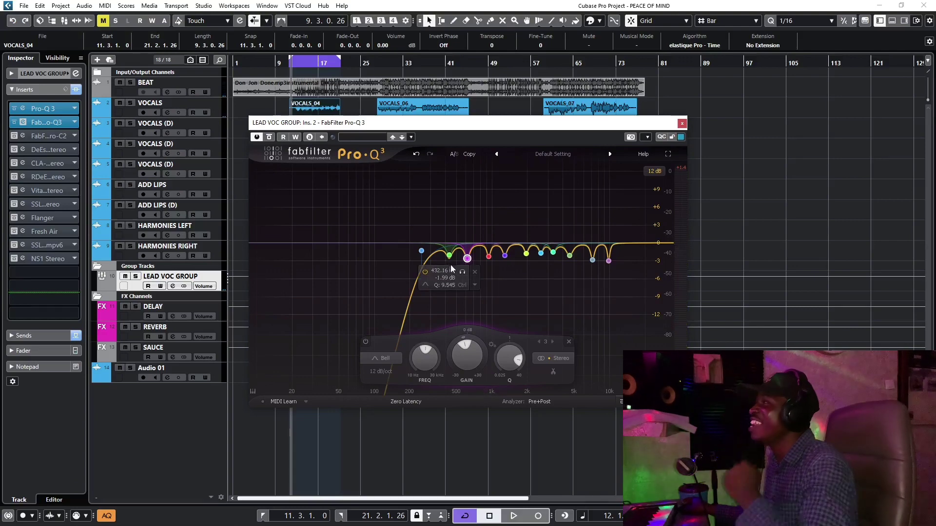
click(682, 124)
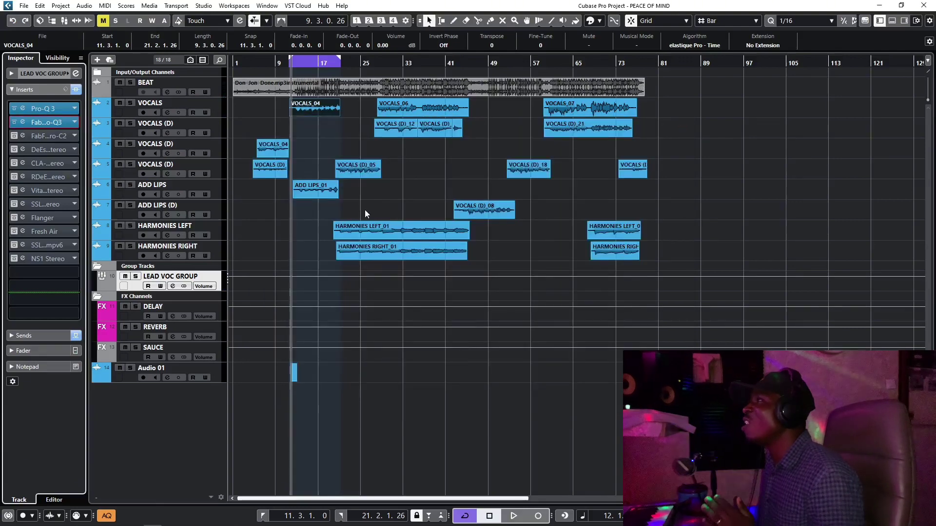
Open the group's Pro-C 2 and inspect its Clean style, 41.1% auto-release settings.
click(17, 138)
click(46, 136)
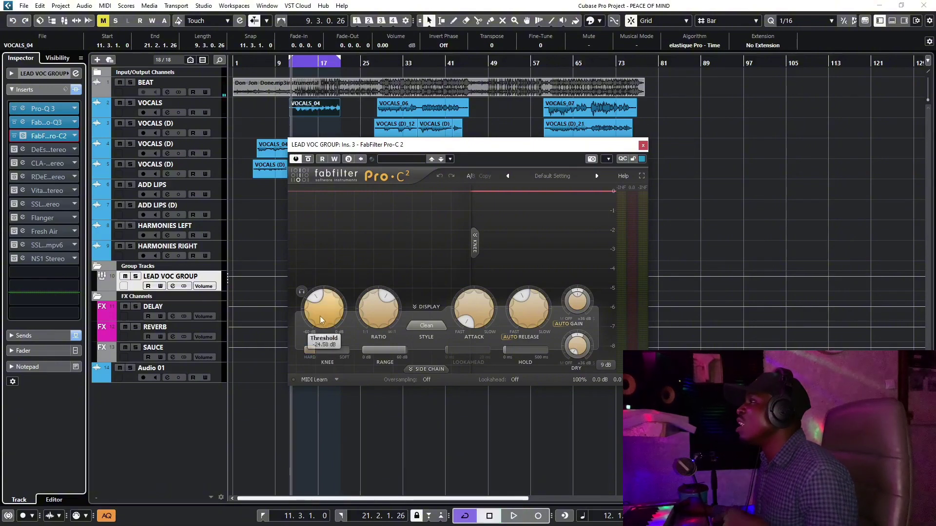
mouse_move(320, 314)
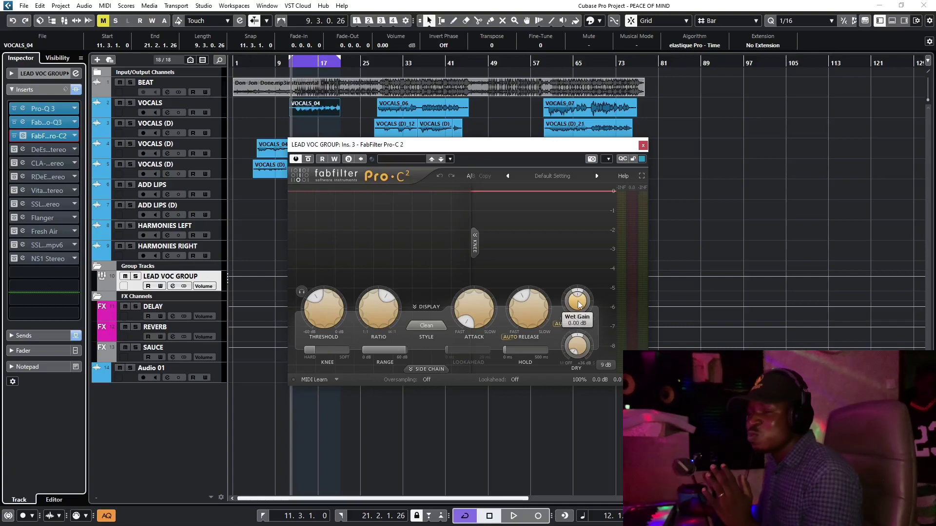
mouse_move(580, 305)
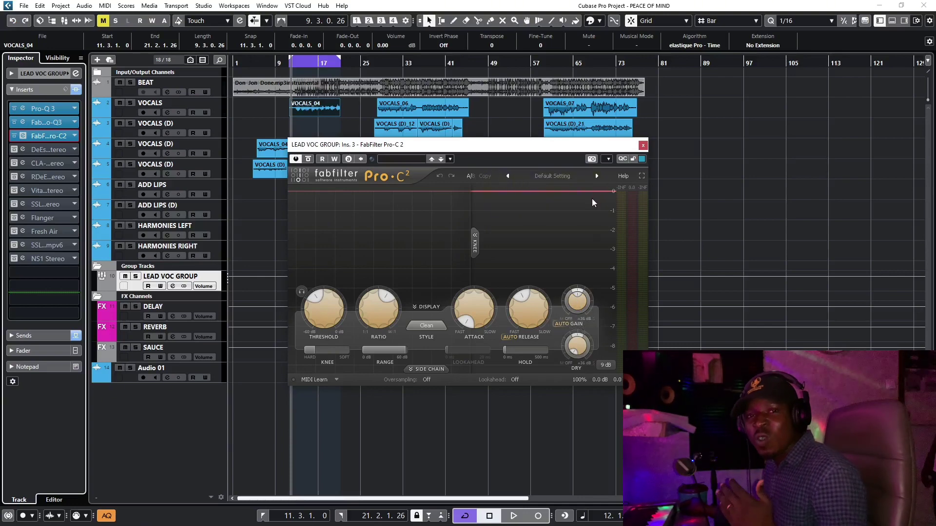
Close Pro-C 2 and set the locators to the VOCALS (D)_05 event, roughly bars 20–28.
click(642, 146)
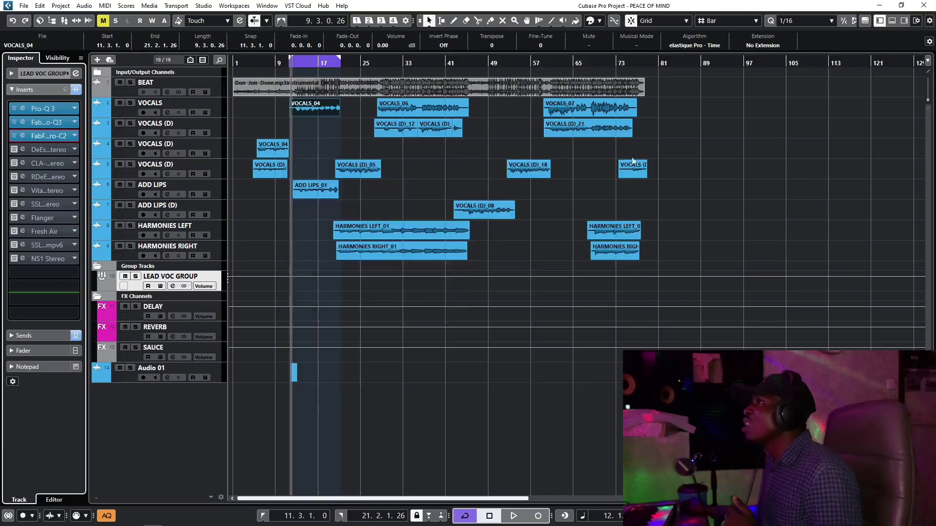
key(space)
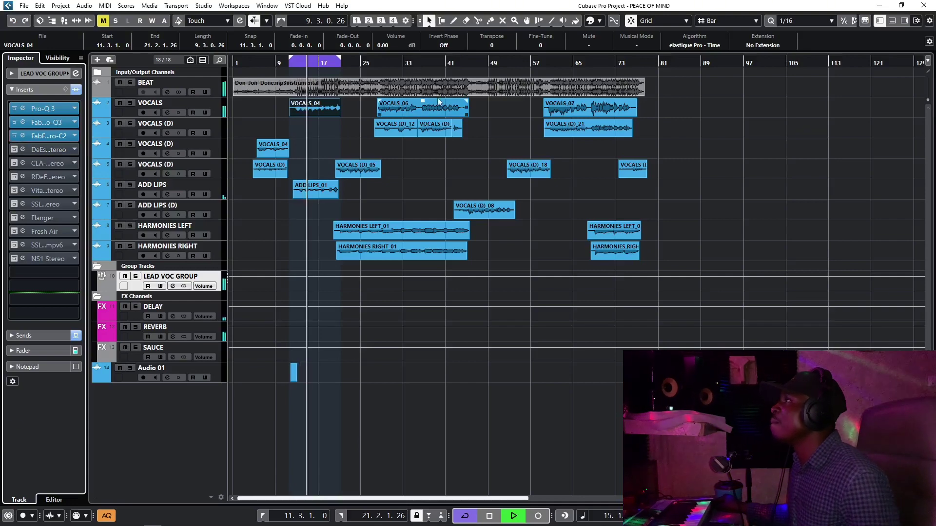
click(349, 169)
key(p)
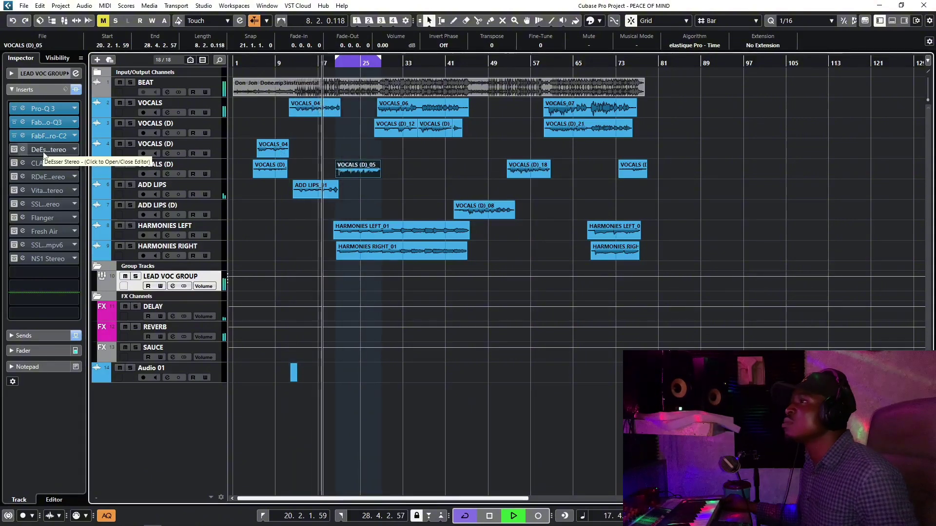
key(space)
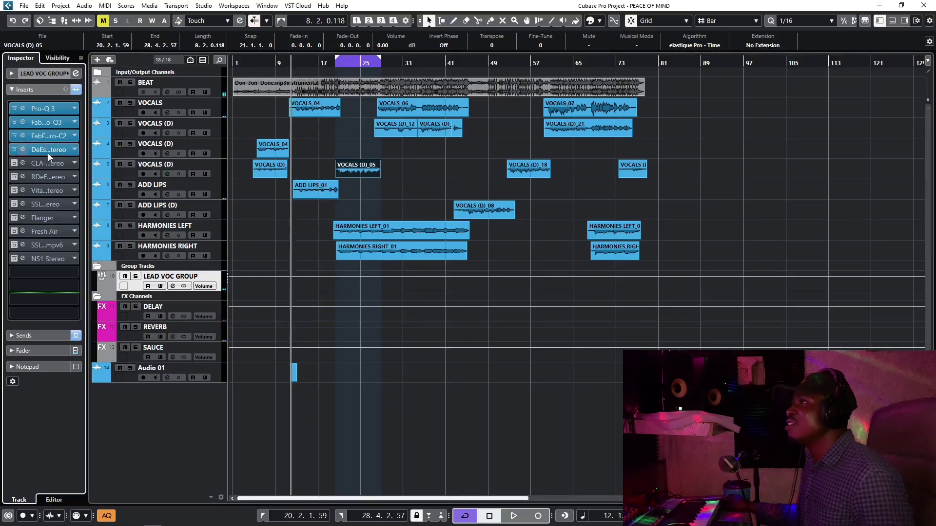
Open the lead vocal group's DeEsser and load its Male Shh preset.
click(48, 153)
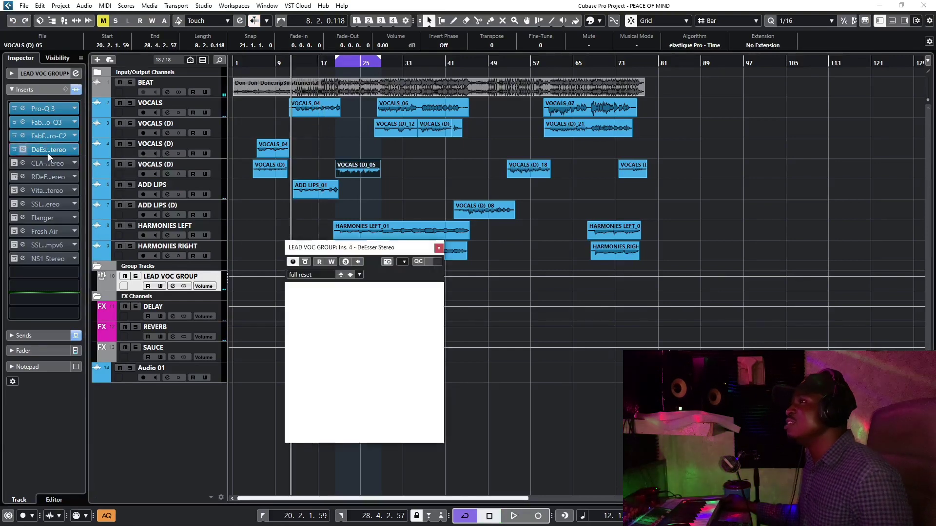
click(310, 276)
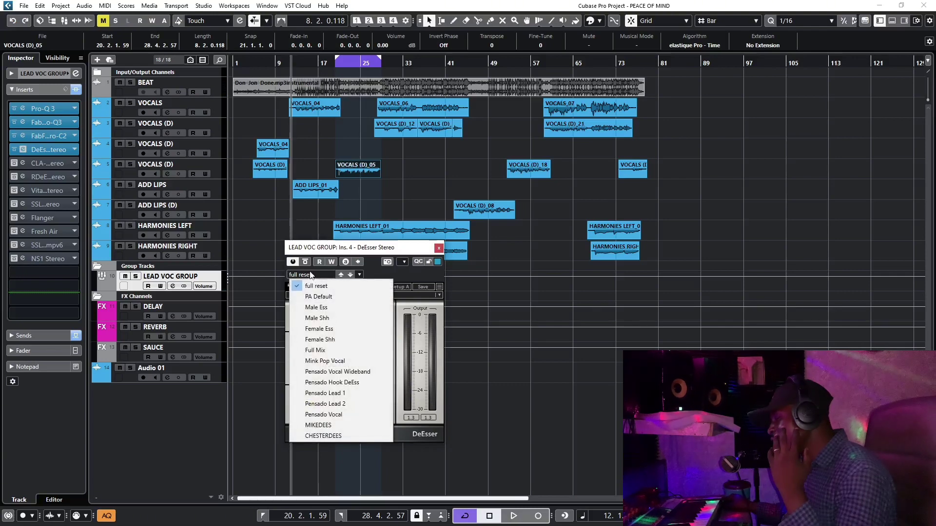
click(323, 318)
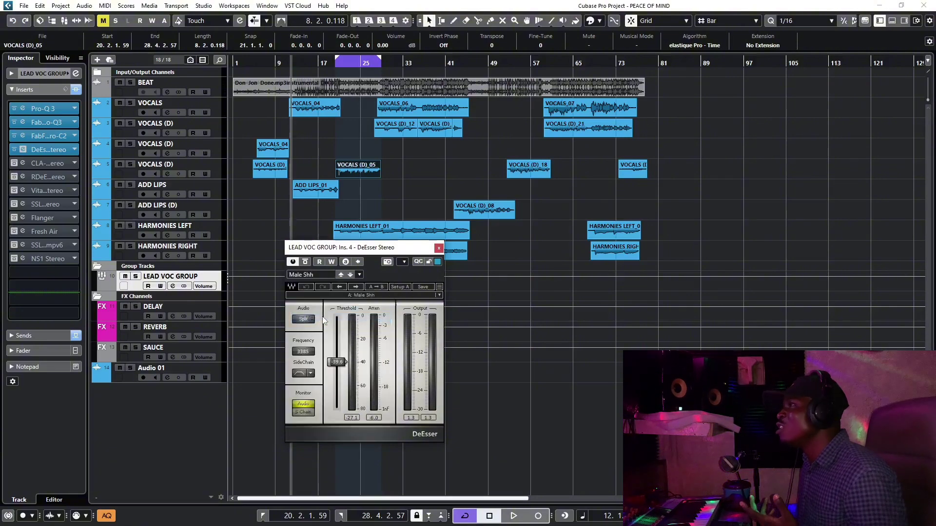
click(302, 275)
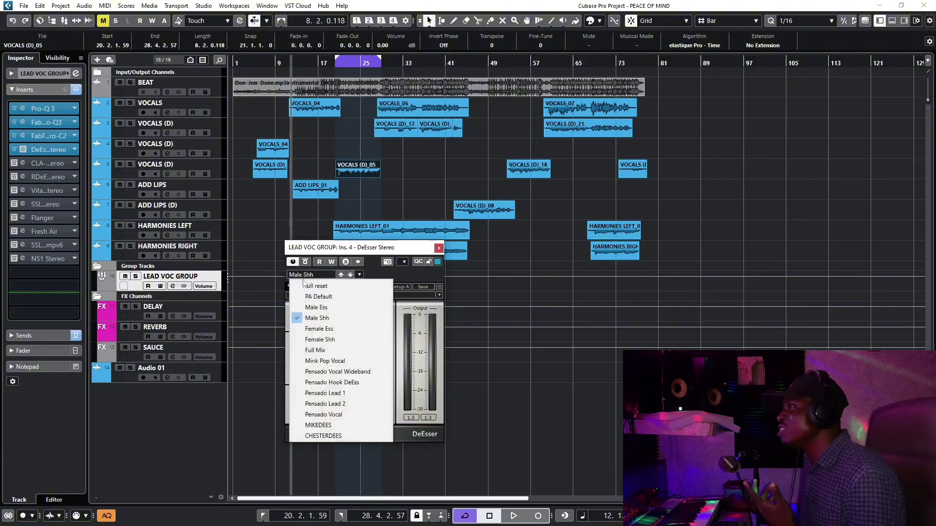
click(324, 319)
drag(338, 362, 340, 358)
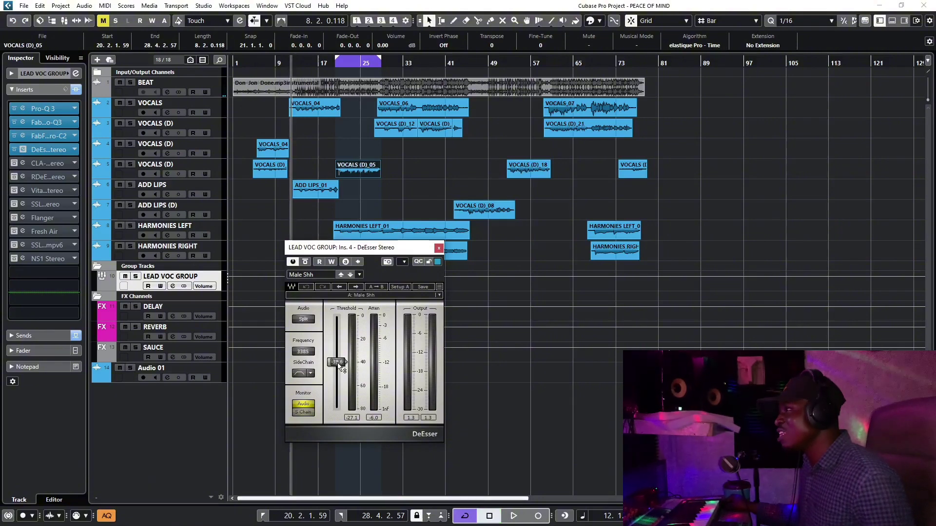
Lower the DeEsser threshold to about -43.8 while auditioning playback.
key(space)
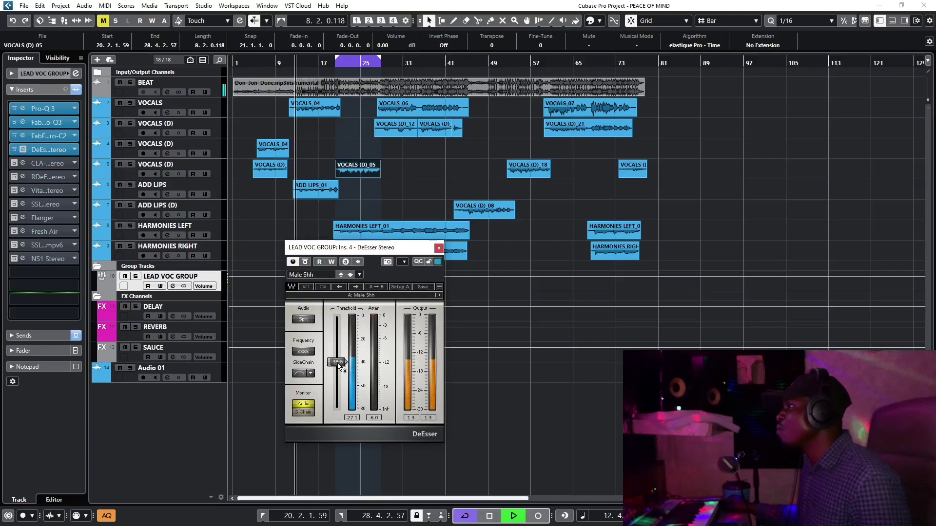
drag(341, 368, 345, 372)
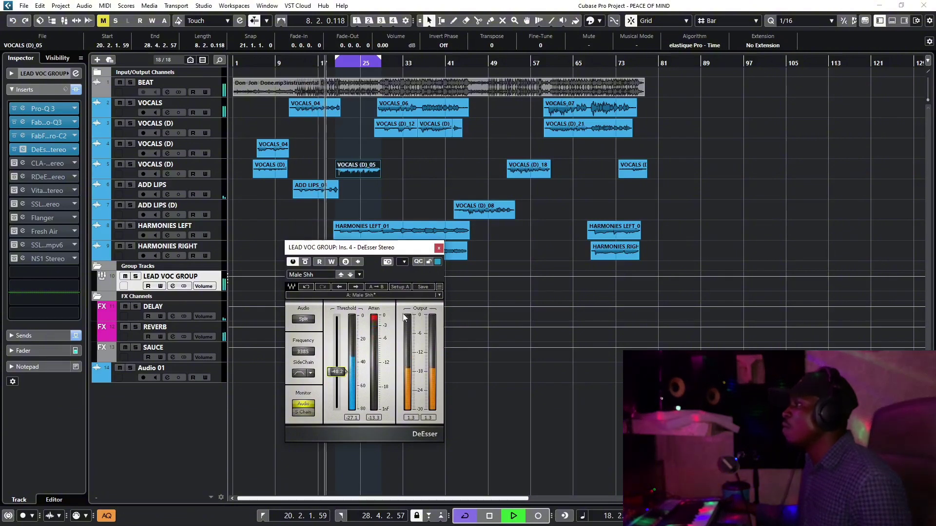
key(space)
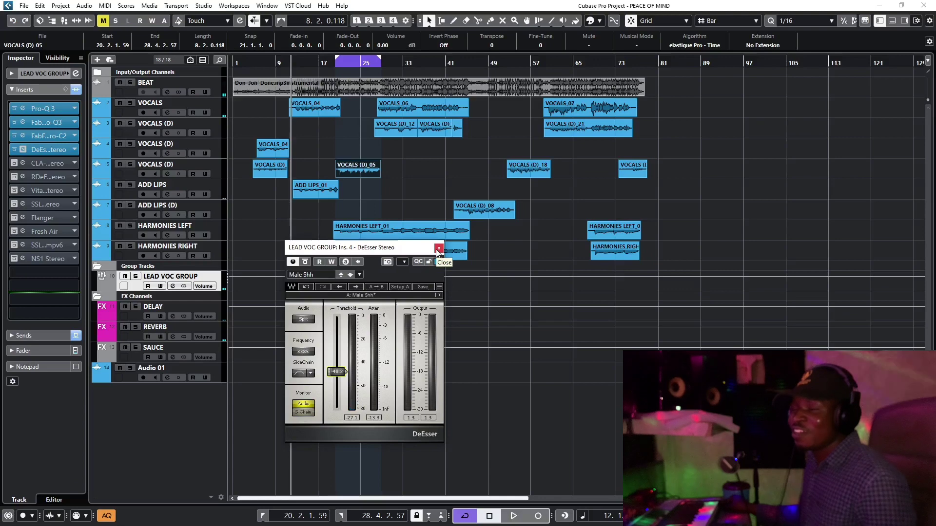
Close the DeEsser, review the CLA-2A on its Start Me Up preset, then resume playback.
click(438, 248)
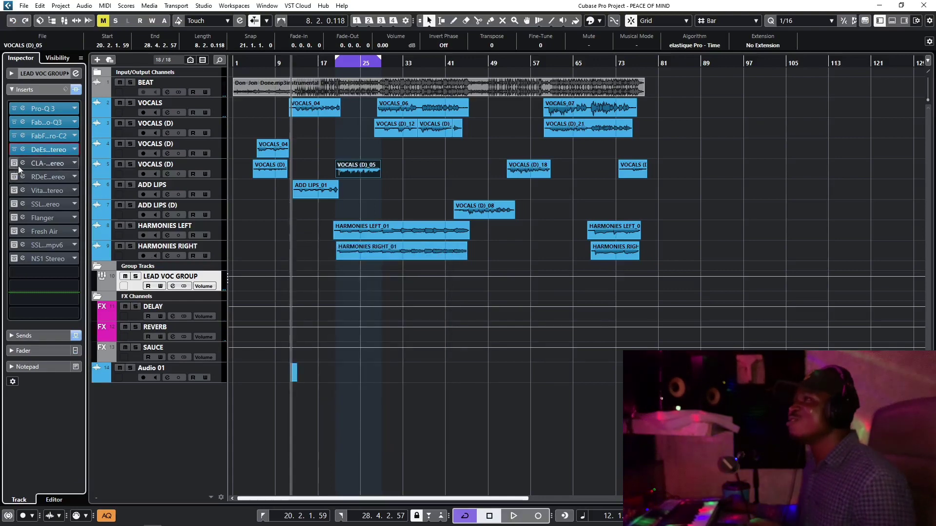
click(45, 164)
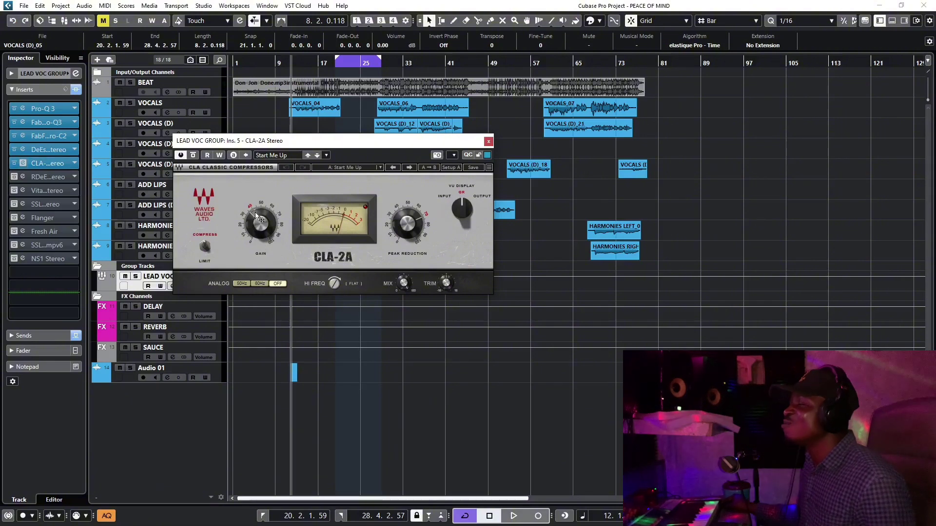
mouse_move(415, 223)
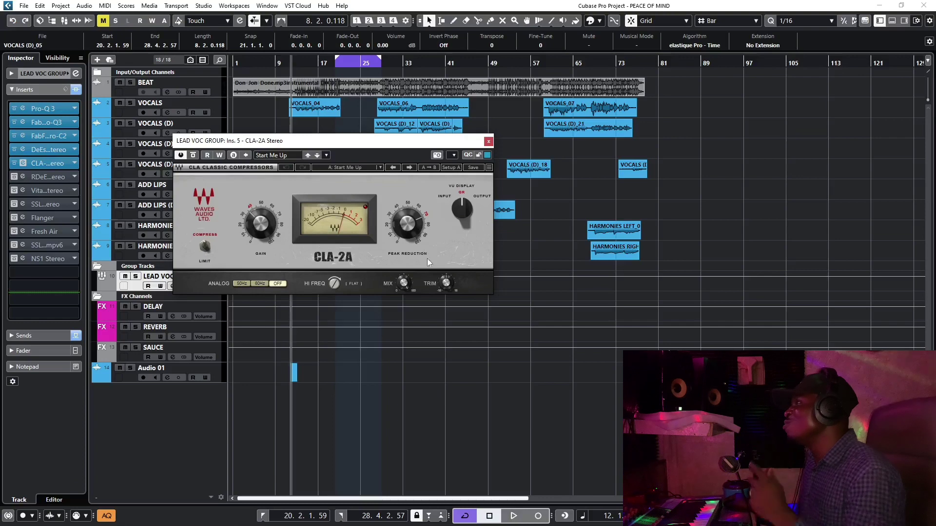
click(488, 142)
key(space)
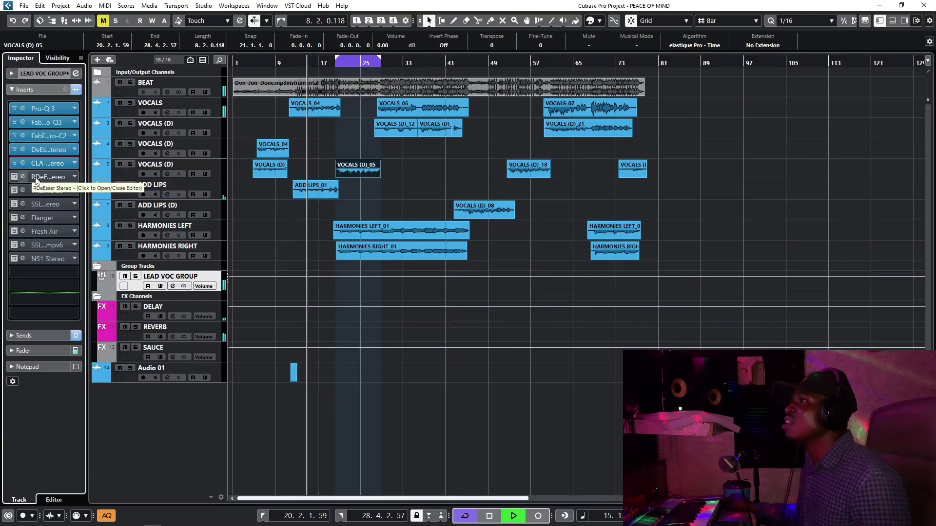
Open the group's RDeEsser (Full Mix) and pull its threshold down to -46.8 dB during playback.
key(space)
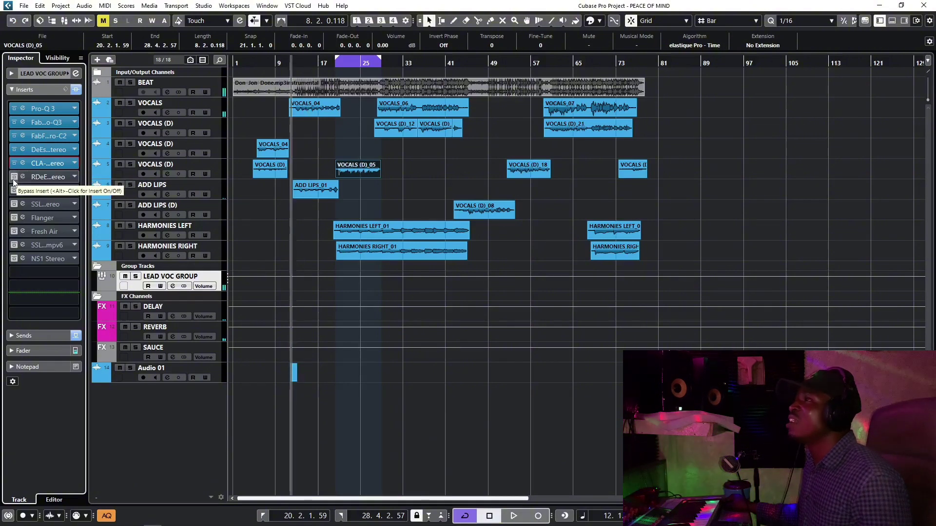
click(34, 181)
click(40, 179)
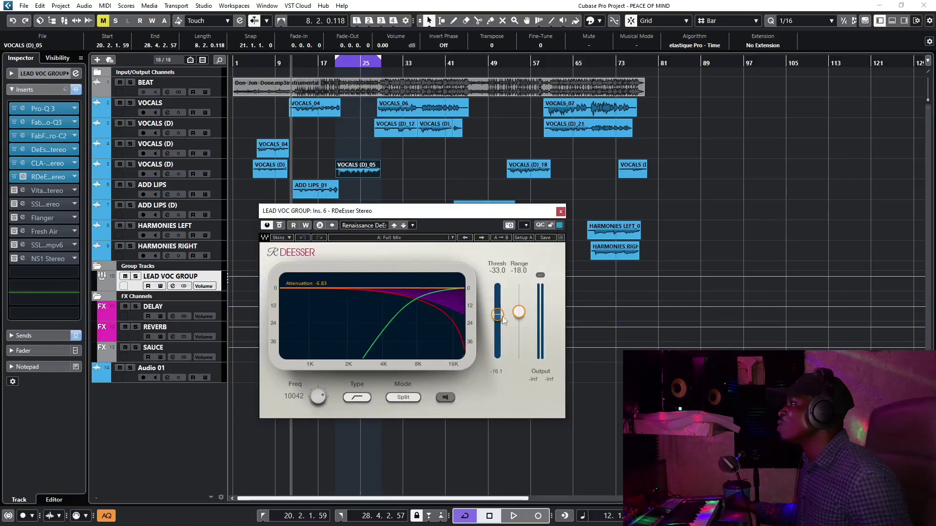
key(space)
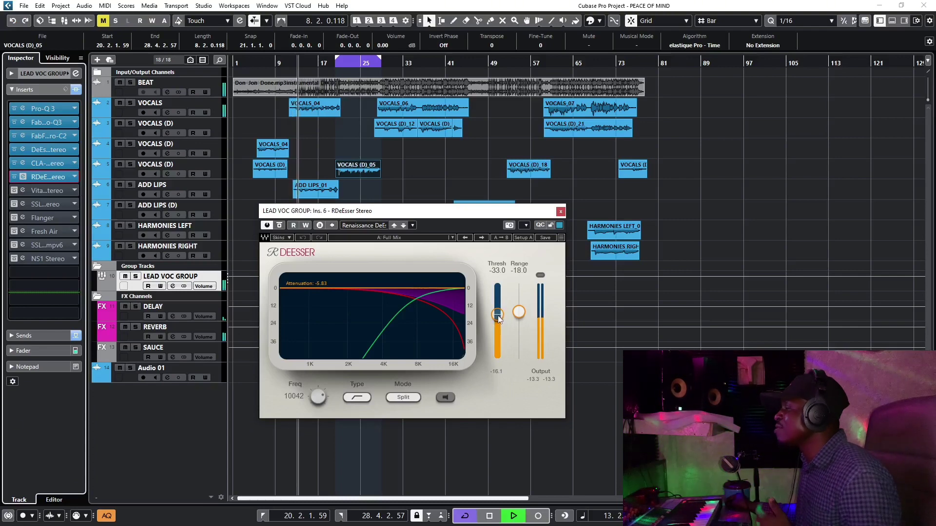
drag(498, 319, 497, 327)
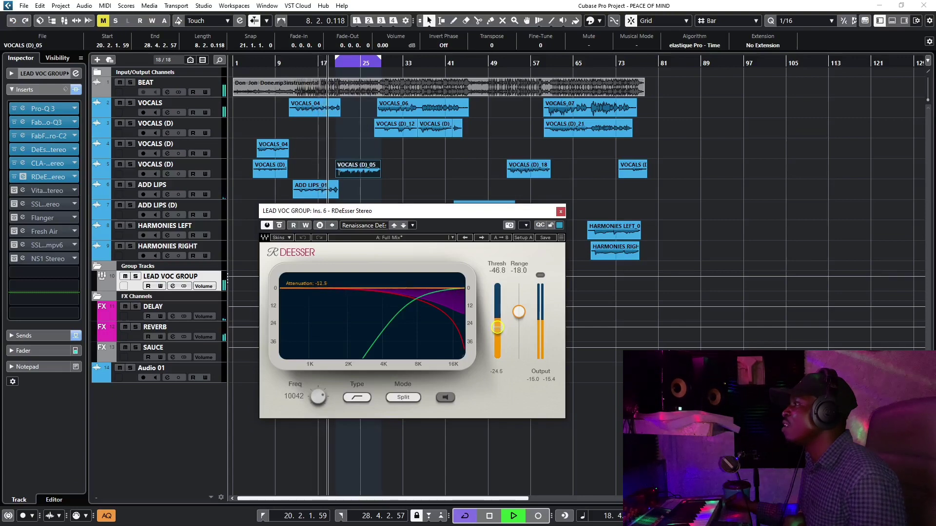
Close RDeEsser and mute the HARMONIES LEFT and HARMONIES RIGHT tracks.
click(561, 213)
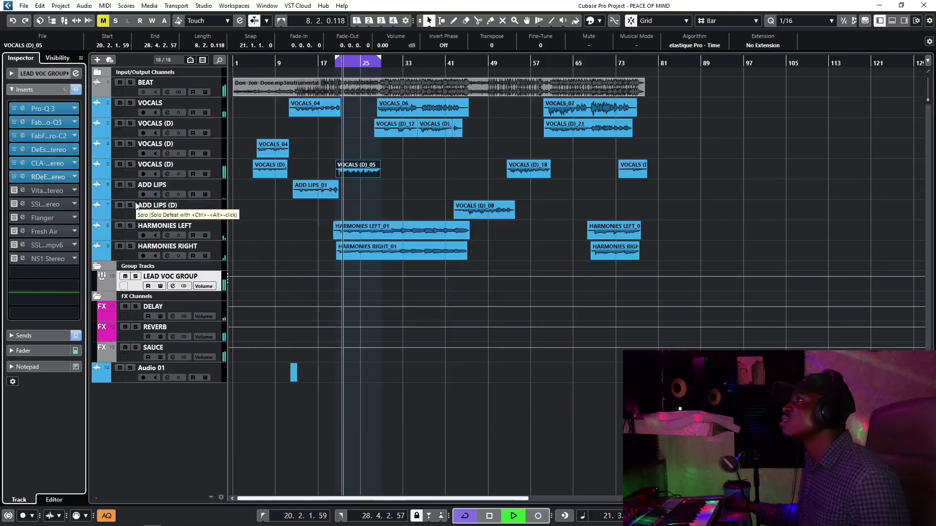
click(121, 228)
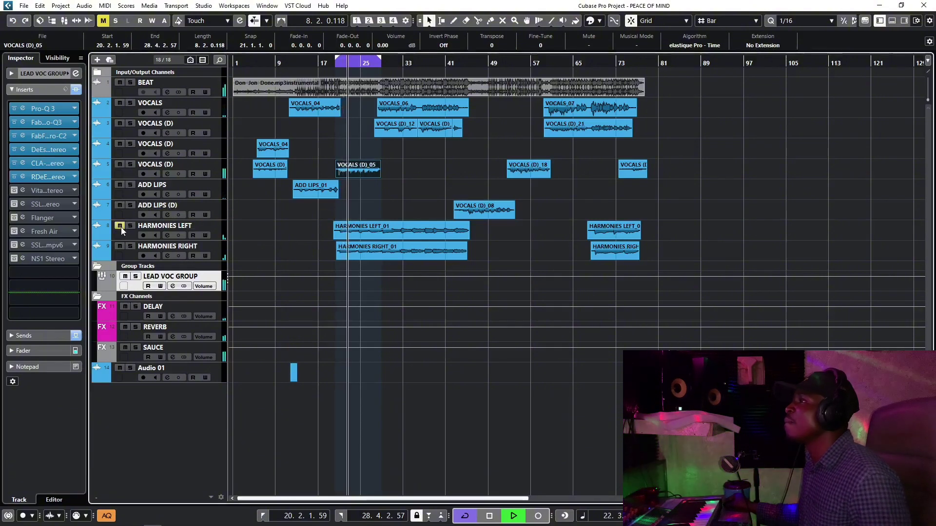
click(121, 247)
Stop playback, then activate the LEAD VOC GROUP's Vitamin insert and show its editor.
key(space)
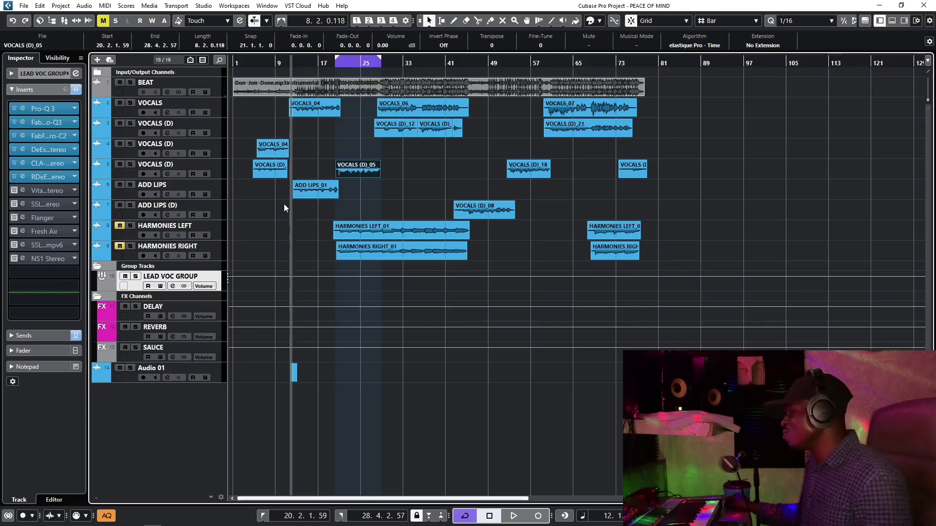
click(15, 191)
click(40, 193)
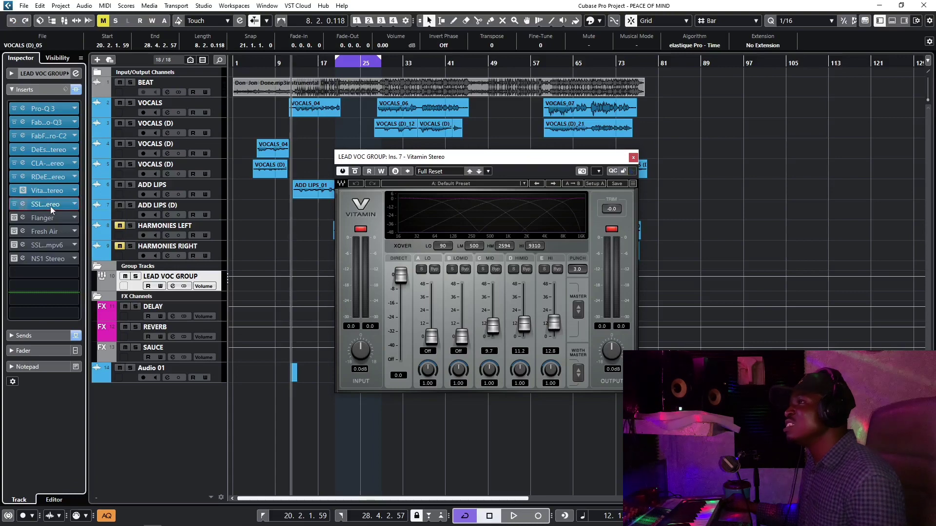
Activate and check the LEAD VOC GROUP's SSLEQ insert, then close the SSLEQ and Vitamin windows.
click(21, 204)
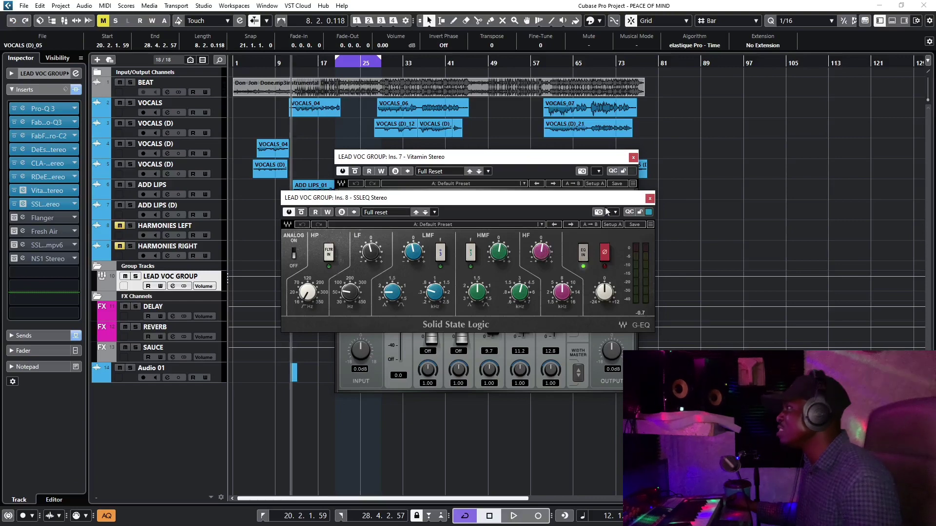
click(650, 199)
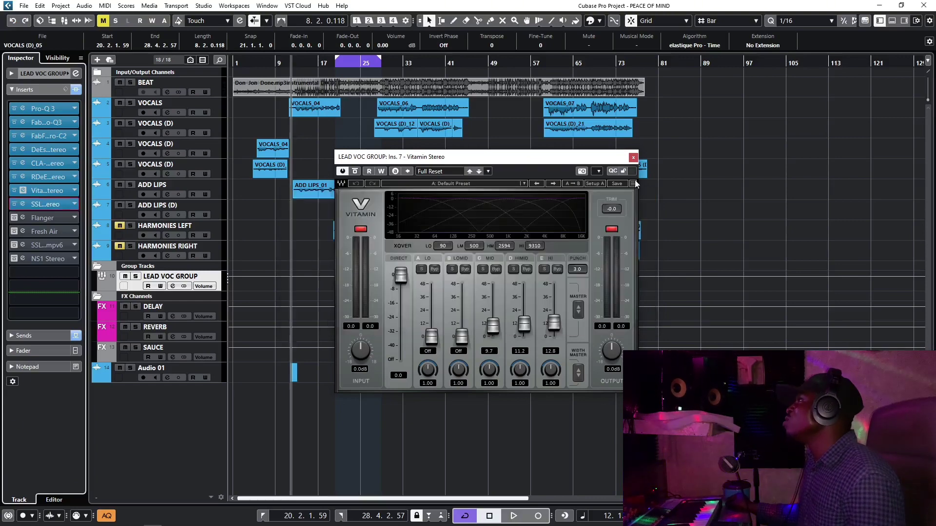
click(633, 158)
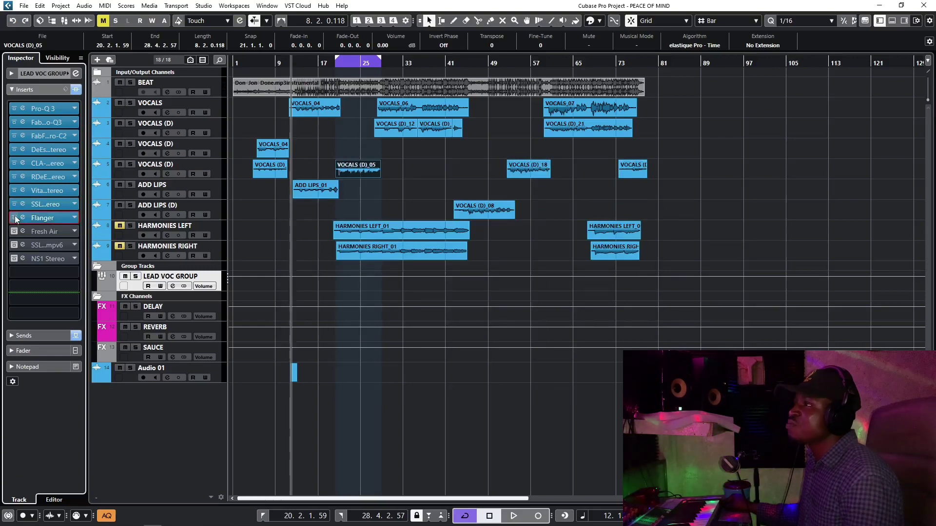
Play from bar 20 and nudge the insert-9 Flanger's MIX knob up slightly.
click(41, 218)
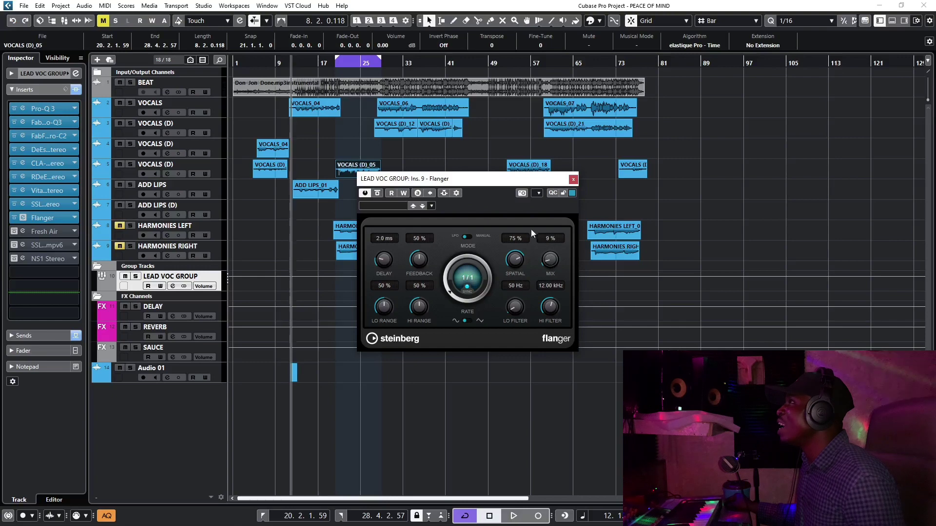
click(333, 64)
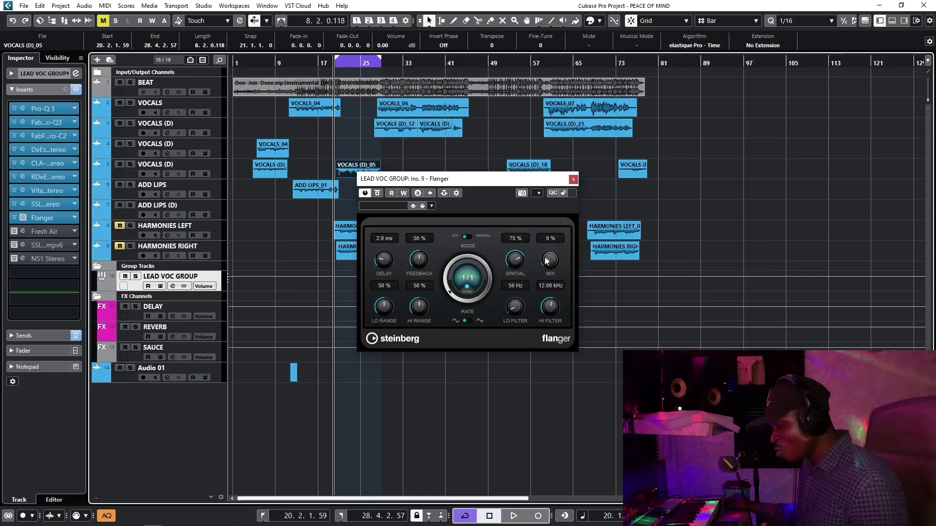
key(space)
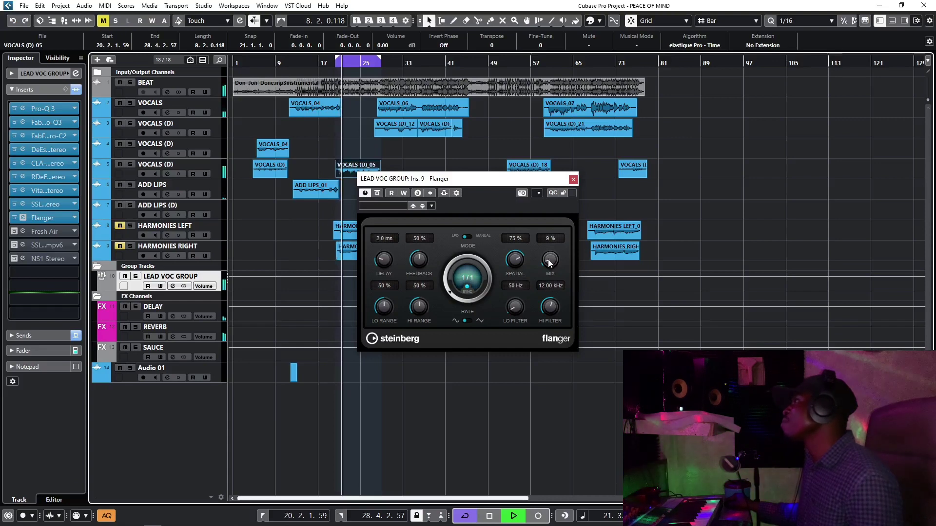
click(549, 262)
mouse_move(548, 262)
mouse_down()
mouse_move(555, 182)
mouse_move(558, 276)
mouse_move(552, 268)
mouse_up()
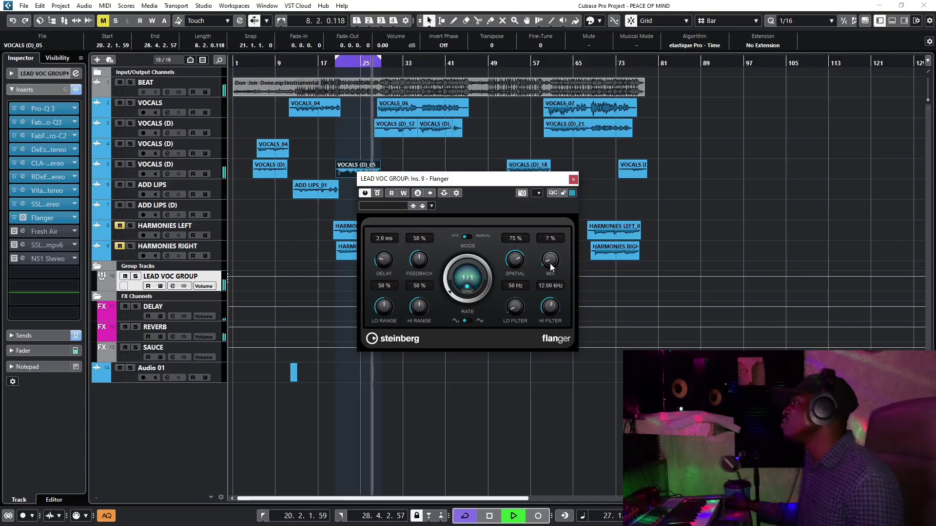
drag(550, 266, 554, 268)
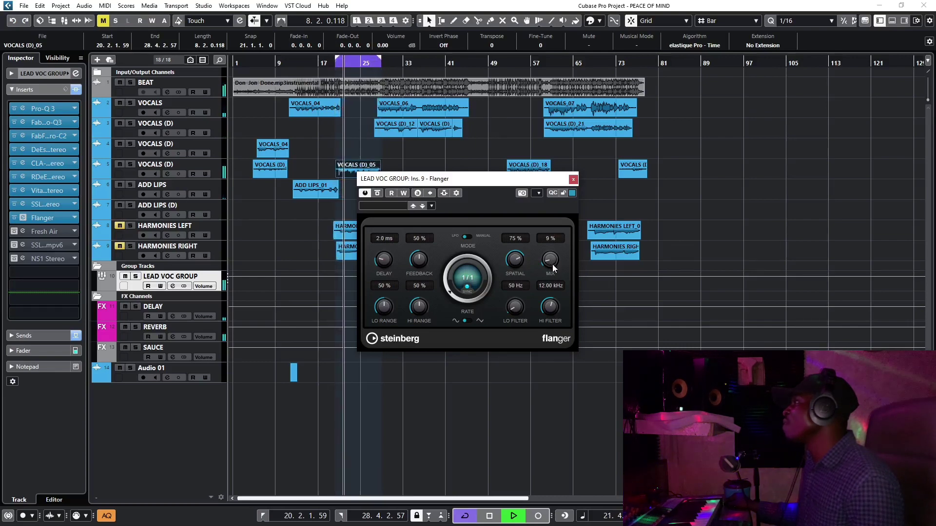
Close the Flanger, stop playback, and bring up the LEAD VOC GROUP's Fresh Air.
click(574, 180)
key(space)
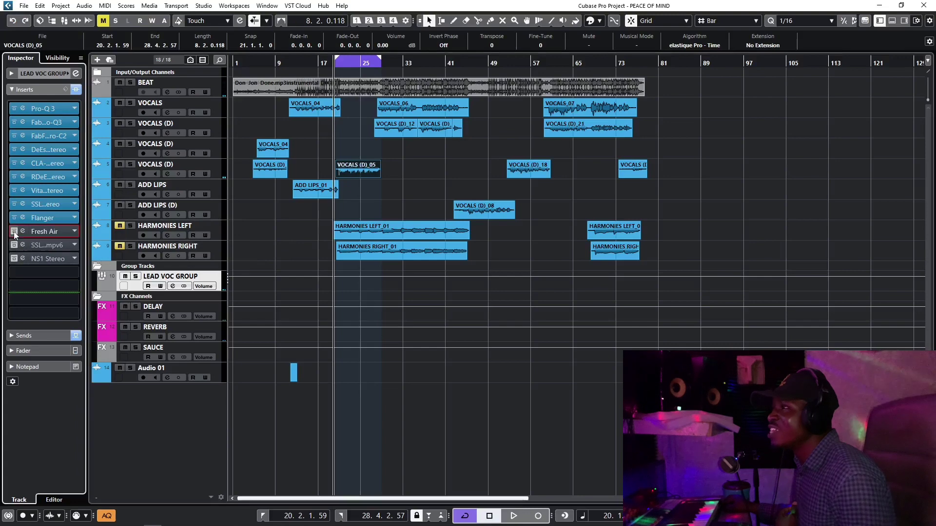
click(41, 231)
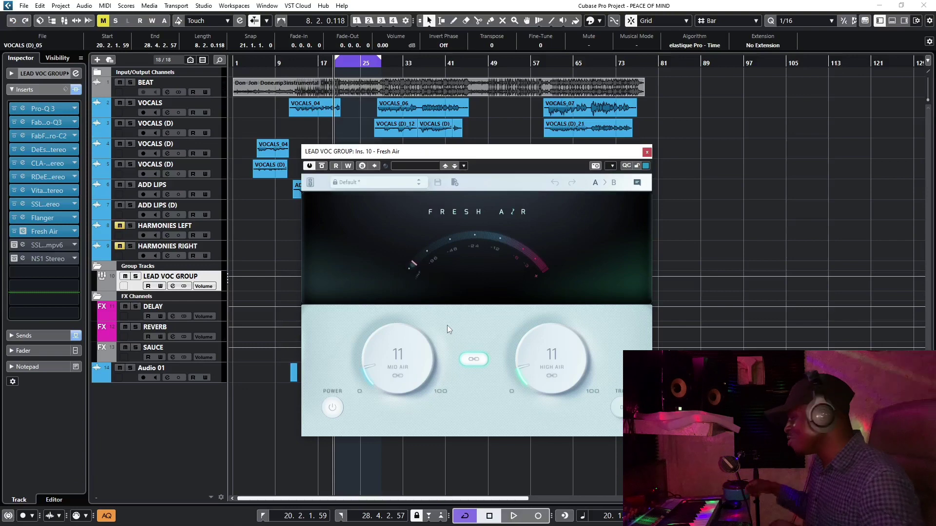
Raise the linked Mid Air and High Air to 11 while auditioning, then close Fresh Air.
key(space)
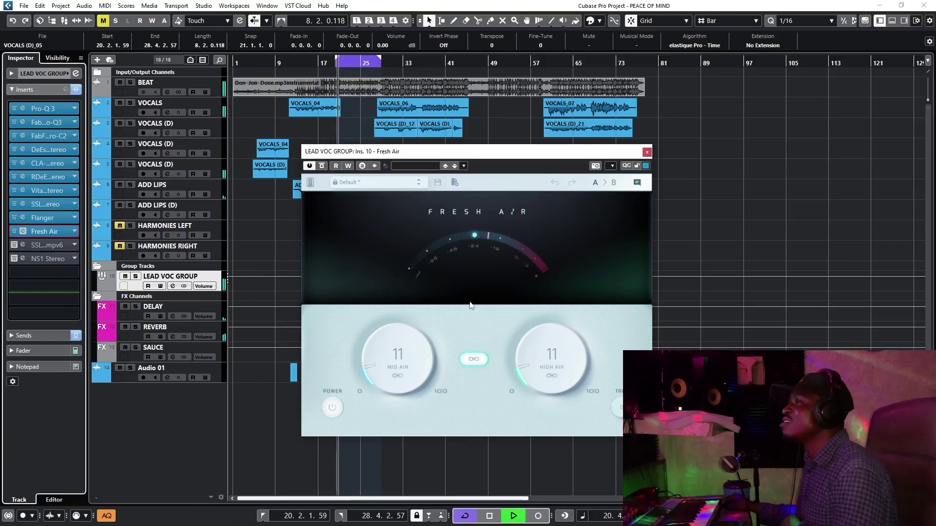
mouse_move(371, 364)
mouse_down()
mouse_move(376, 312)
mouse_move(371, 365)
mouse_move(367, 358)
mouse_up()
key(space)
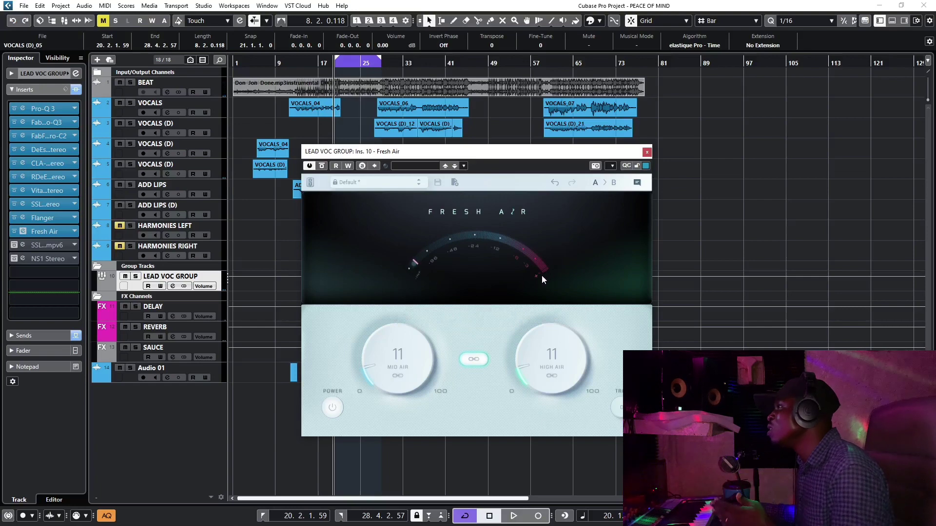
key(space)
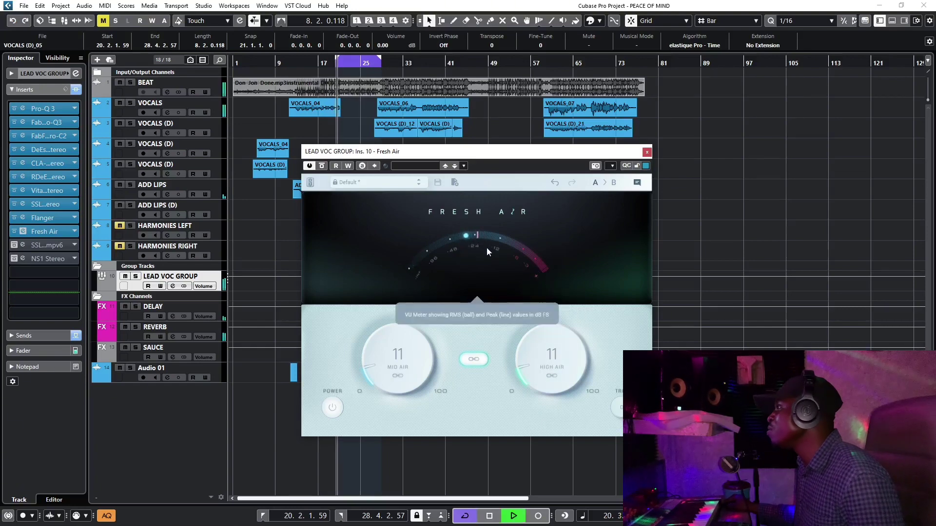
click(646, 153)
key(space)
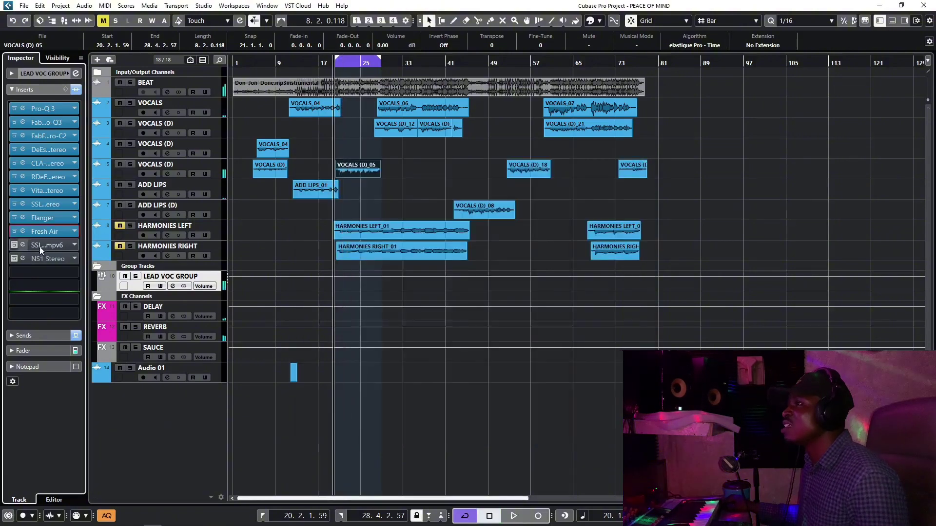
click(14, 245)
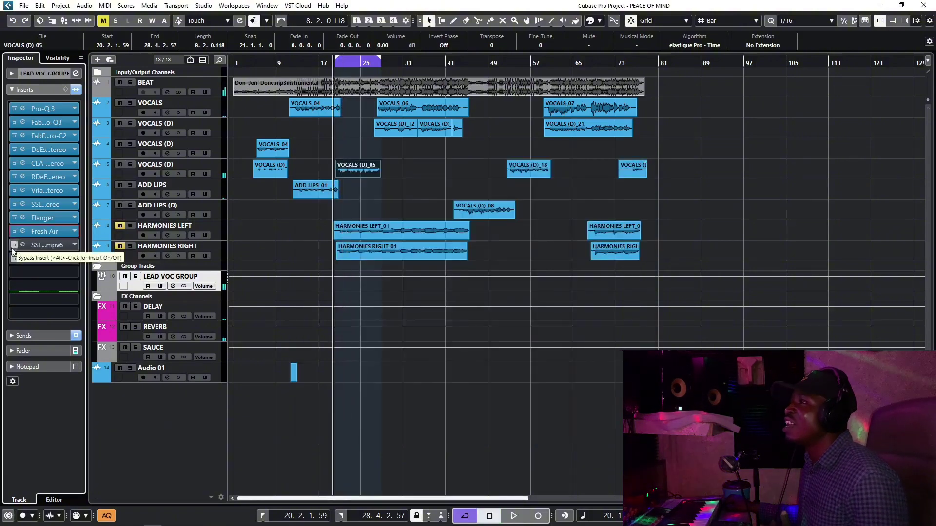
click(40, 246)
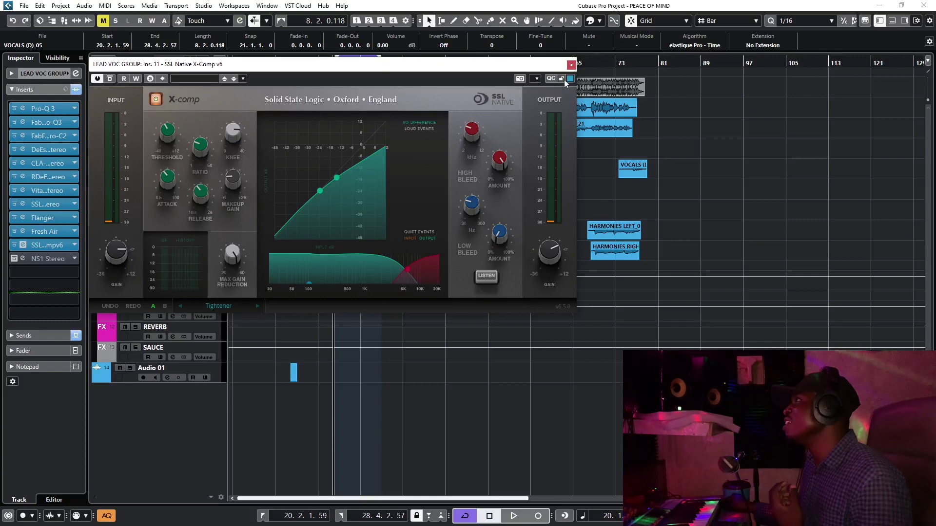
click(571, 65)
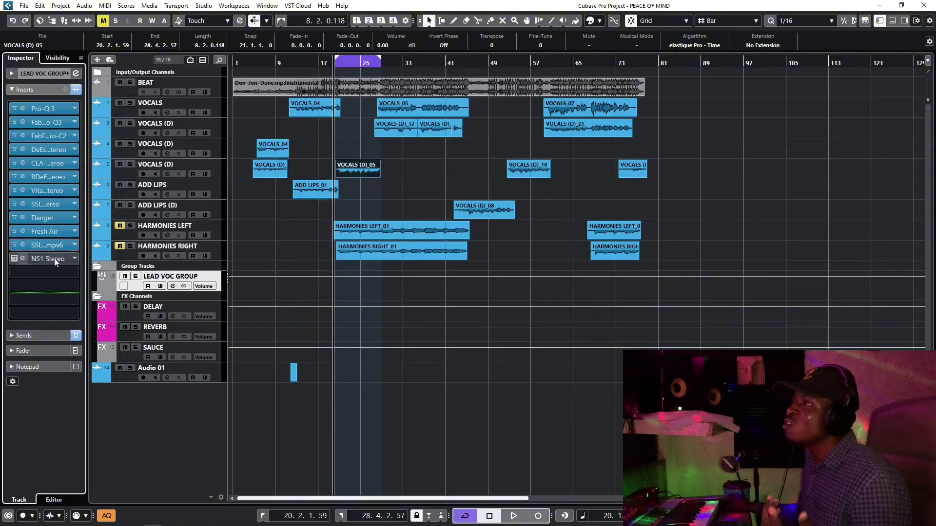
click(39, 258)
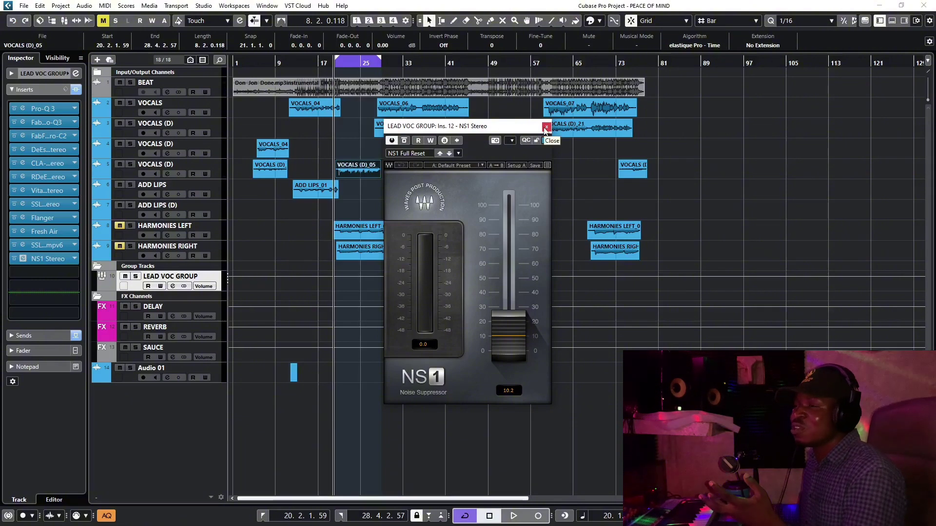
click(547, 127)
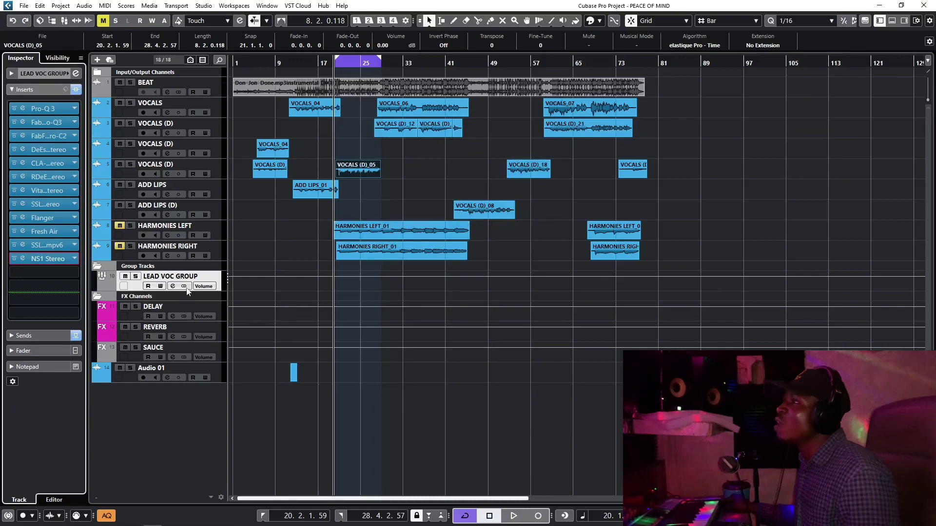
During playback, show the lead vocal sends and the DELAY FX channel's inserts.
click(42, 336)
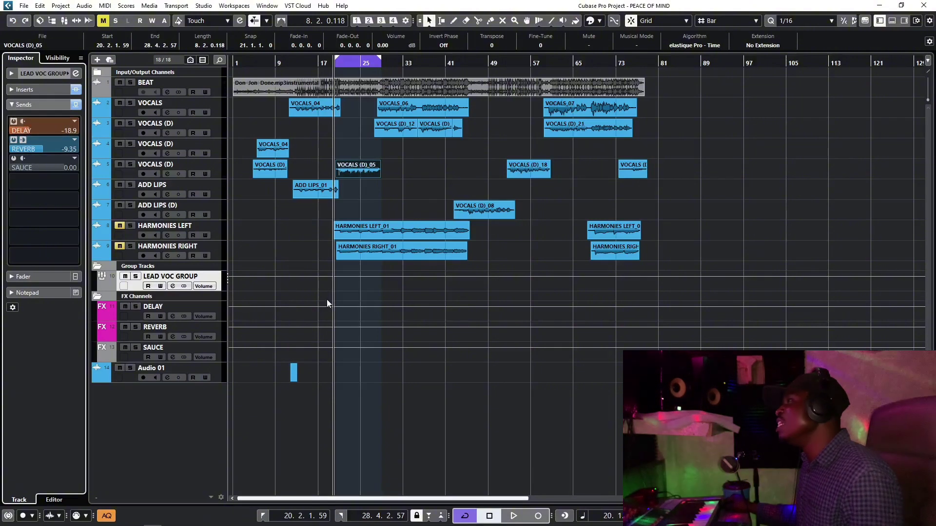
key(space)
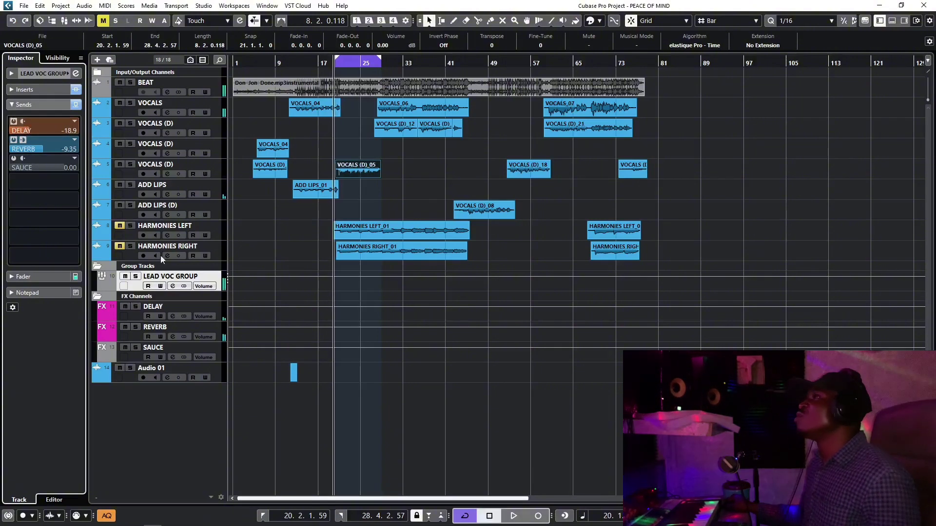
click(217, 307)
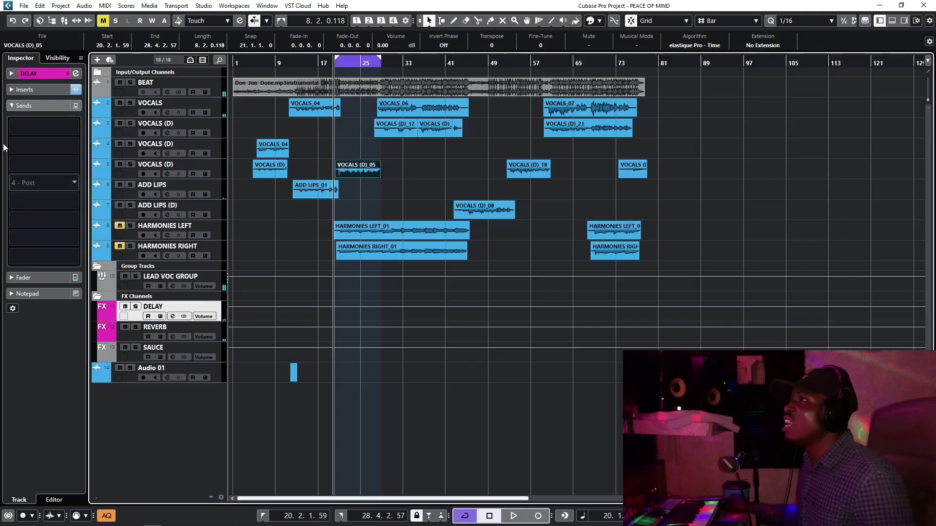
click(38, 89)
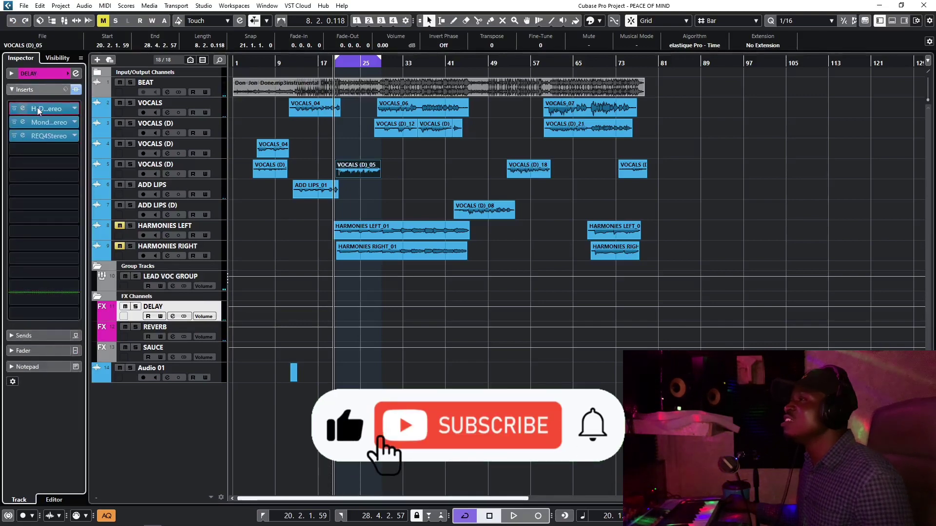
Set H-Delay to its own BPM with left phase invert off, then check the REQ 4 low cut.
click(38, 109)
click(440, 229)
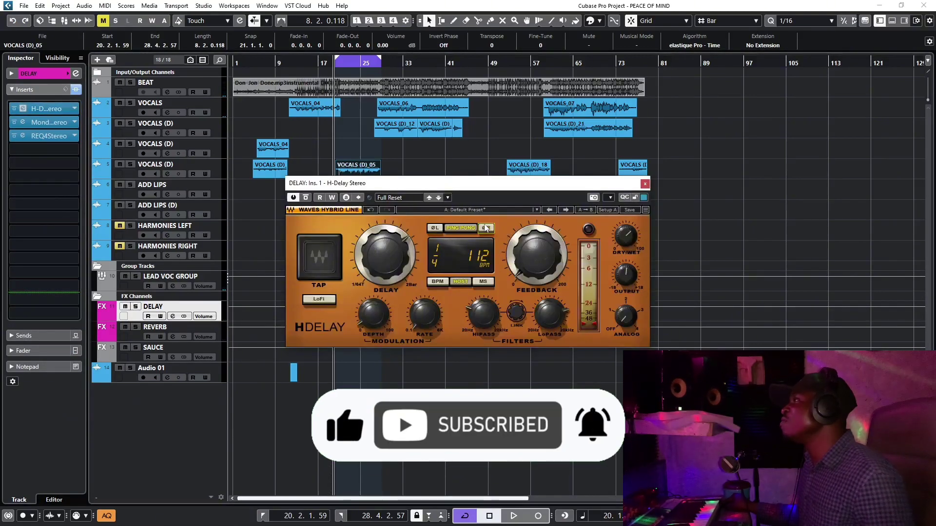
click(438, 282)
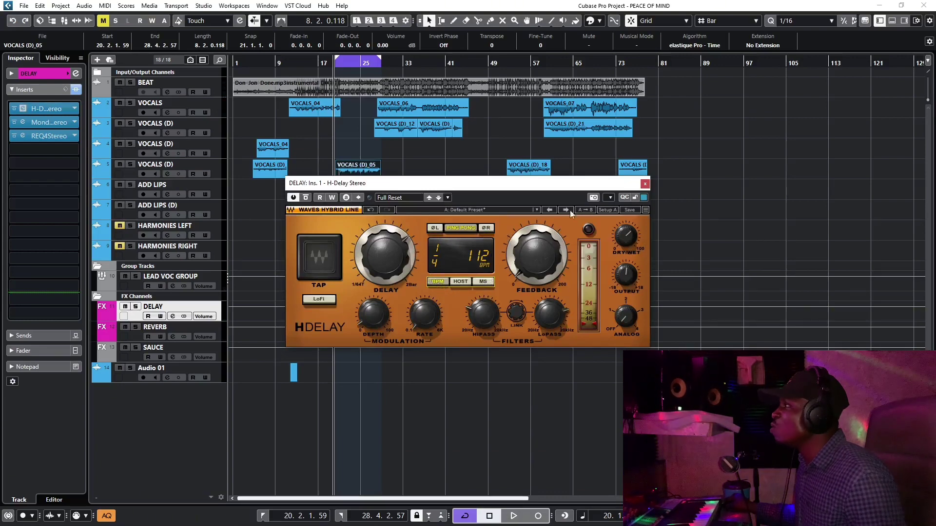
click(645, 185)
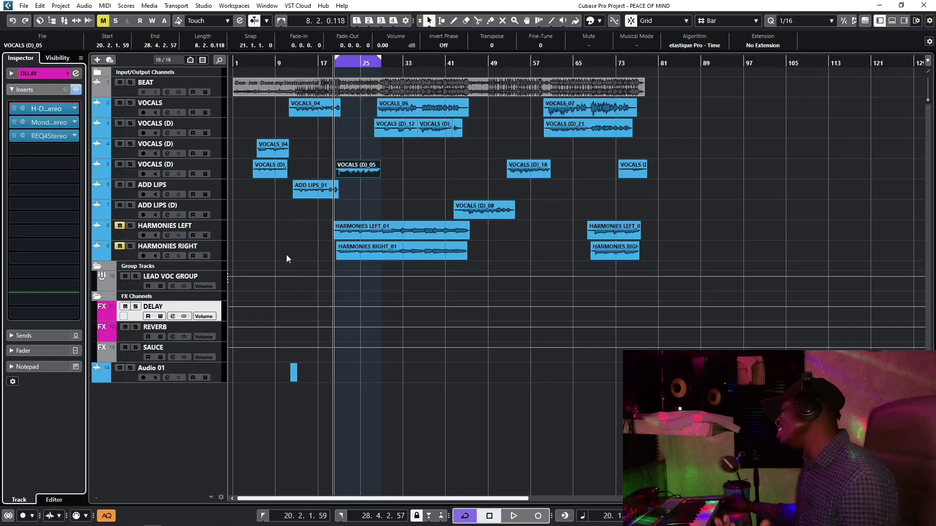
click(45, 138)
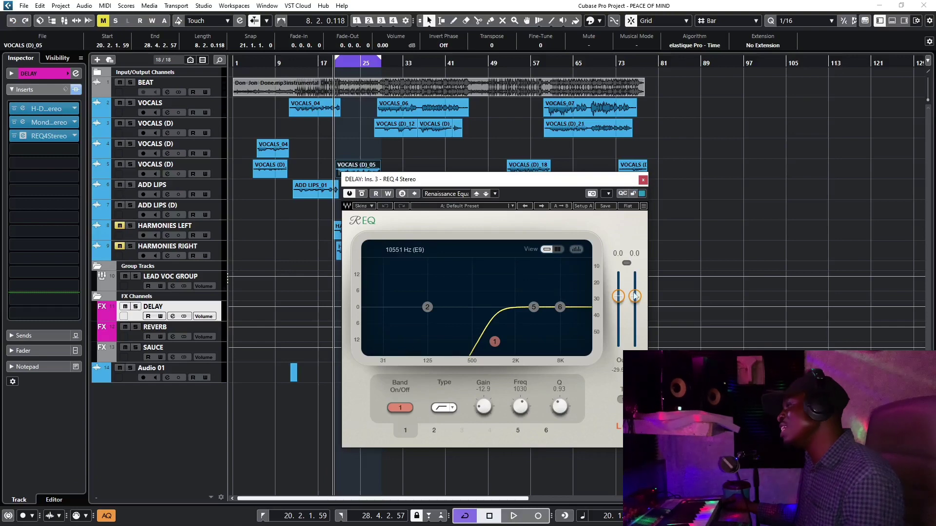
click(643, 180)
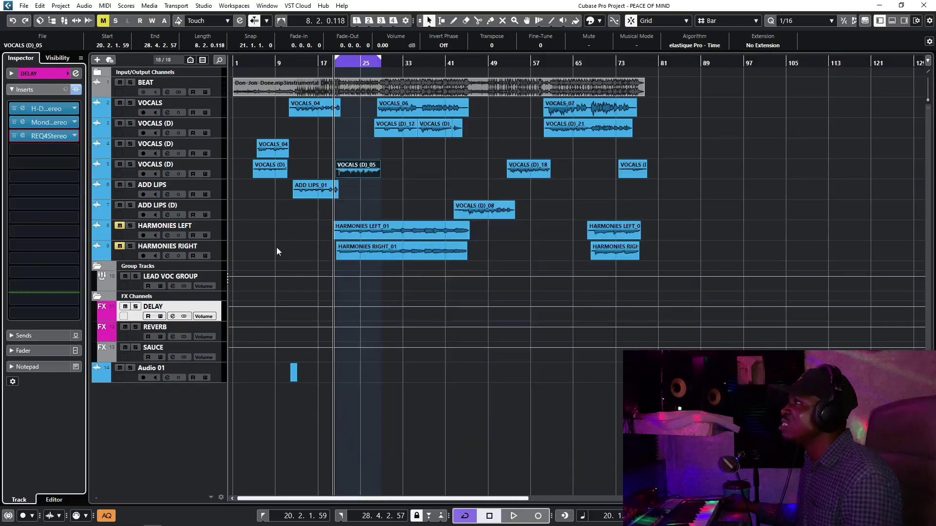
Select the REVERB FX channel and check its ValhallaVintageVerb Vocal Plate and REQ 4 EQ.
click(219, 329)
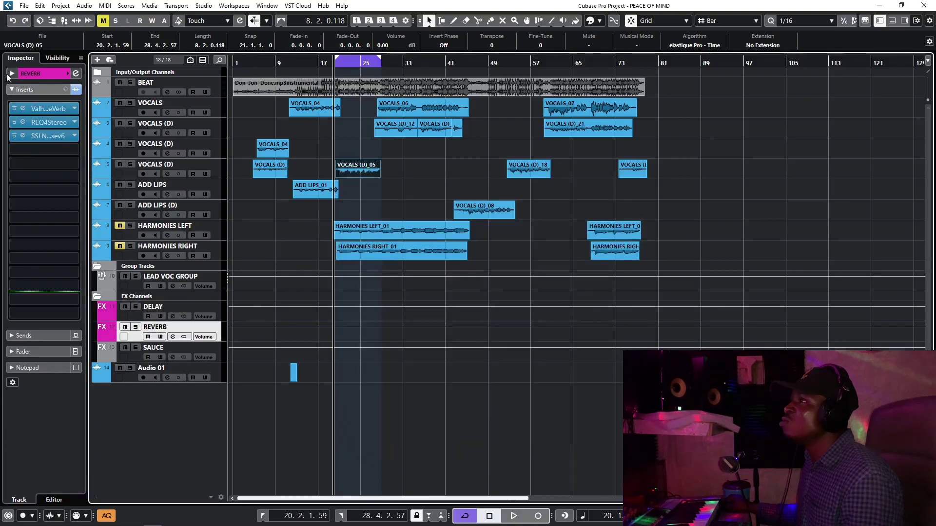
click(42, 109)
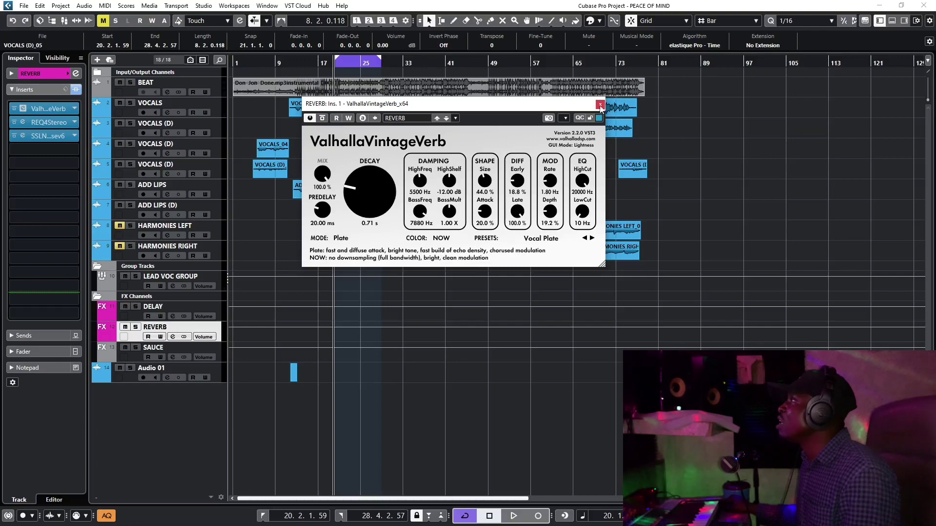
click(600, 104)
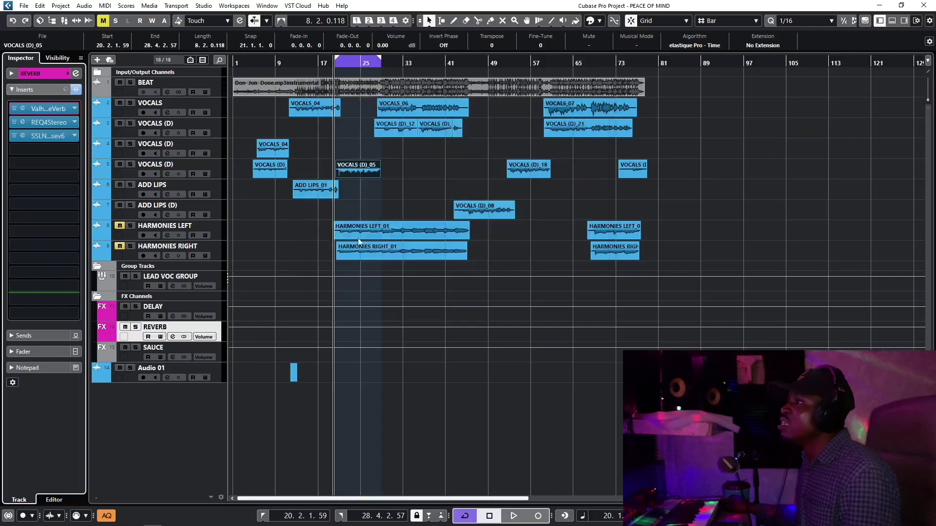
click(57, 122)
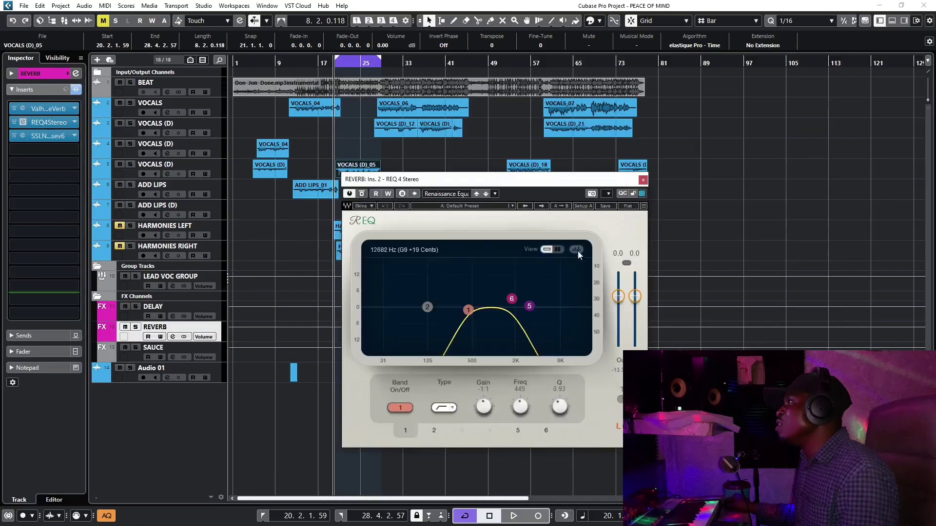
click(643, 181)
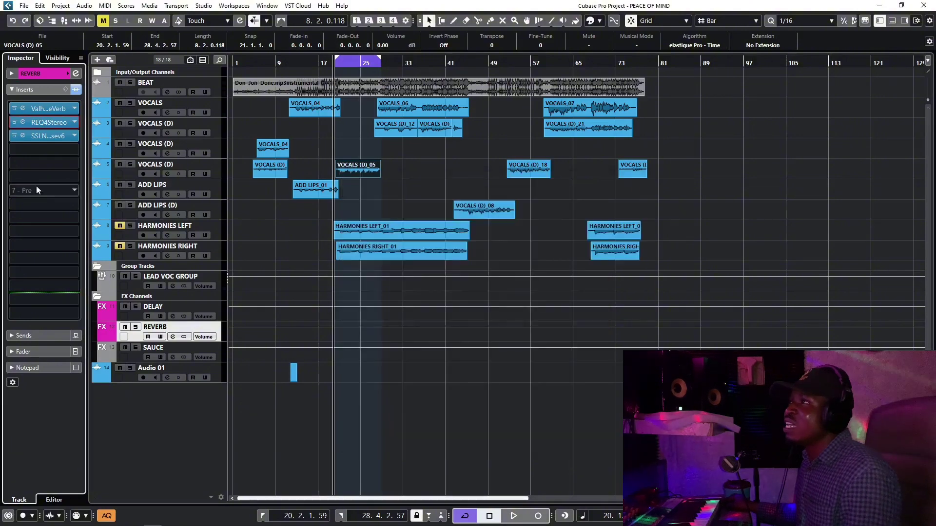
click(38, 137)
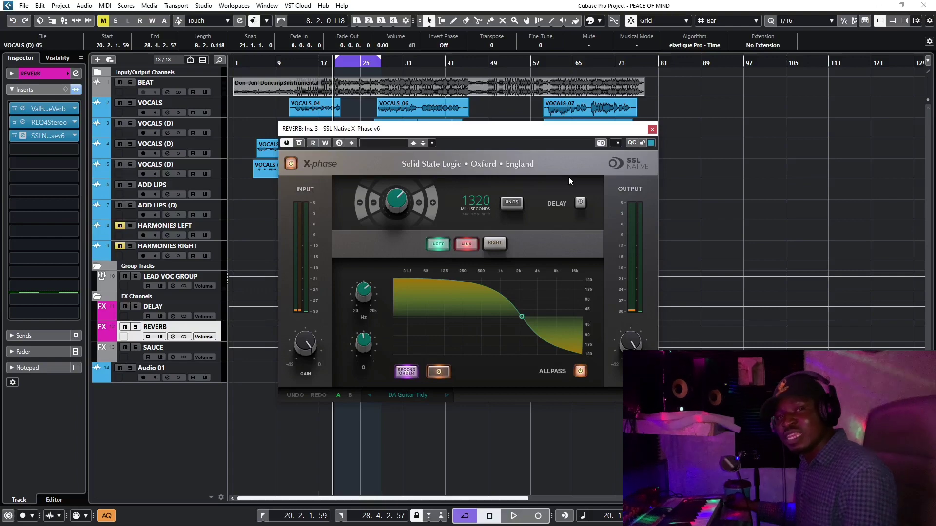
click(652, 129)
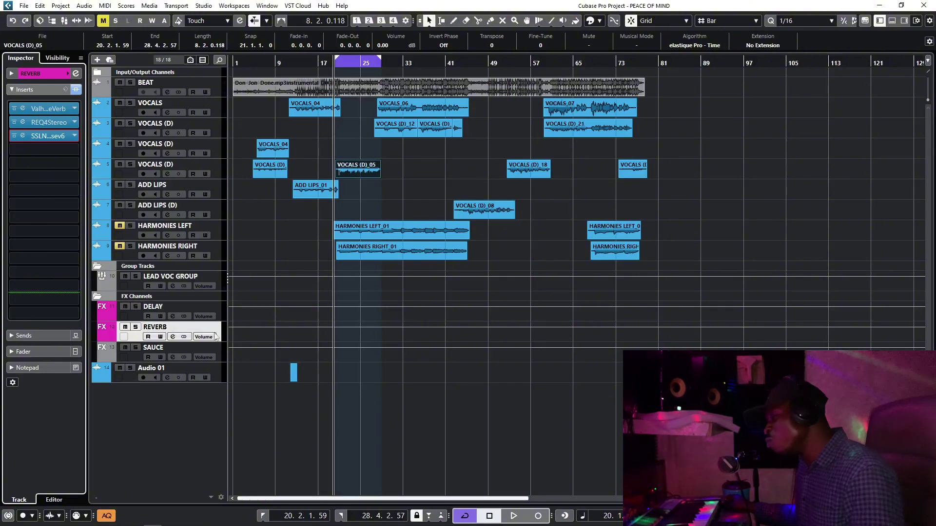
mouse_move(254, 521)
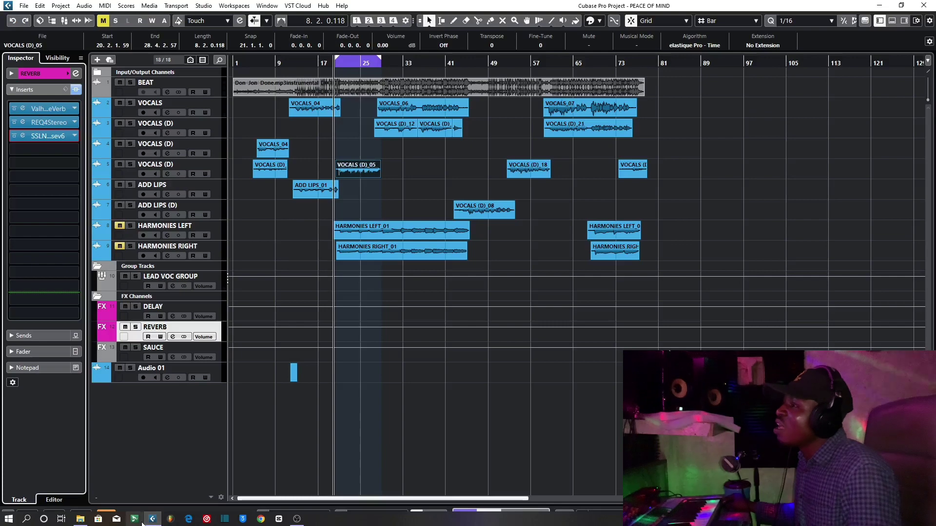
mouse_move(152, 519)
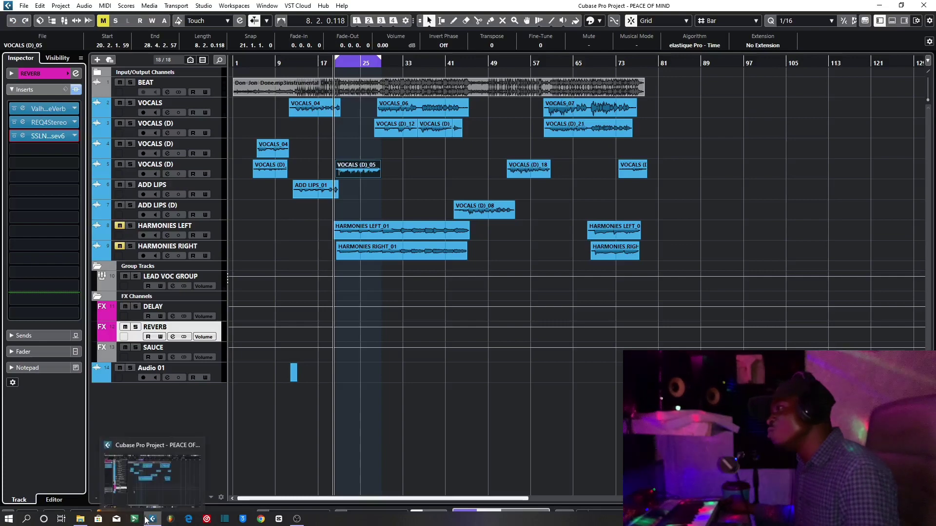